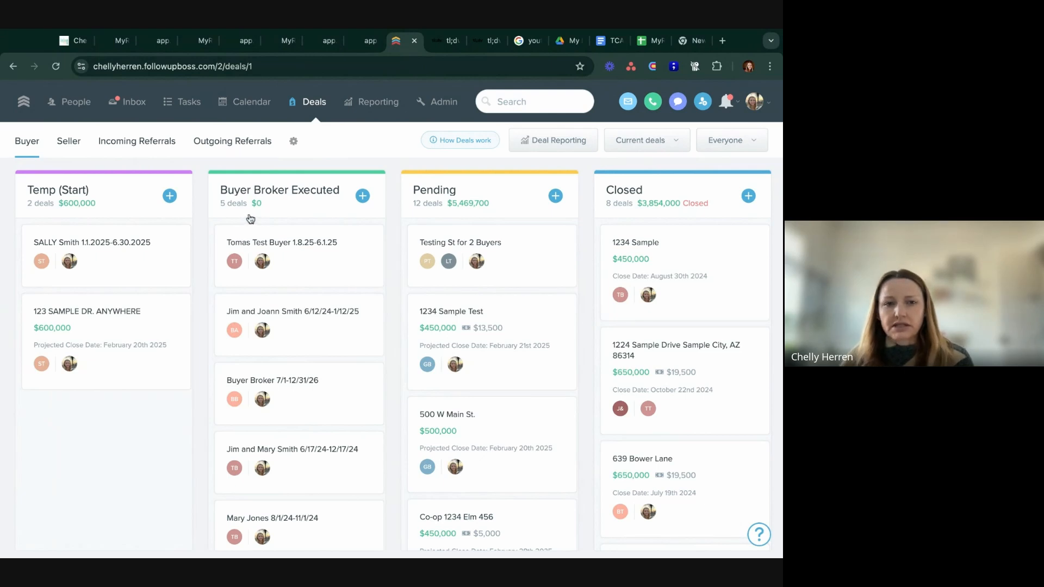
# Review the people and team assigned to the pending deal "Testing St for 2 Buyers", and close its details.
pyautogui.click(527, 254)
pyautogui.moveTo(246, 364)
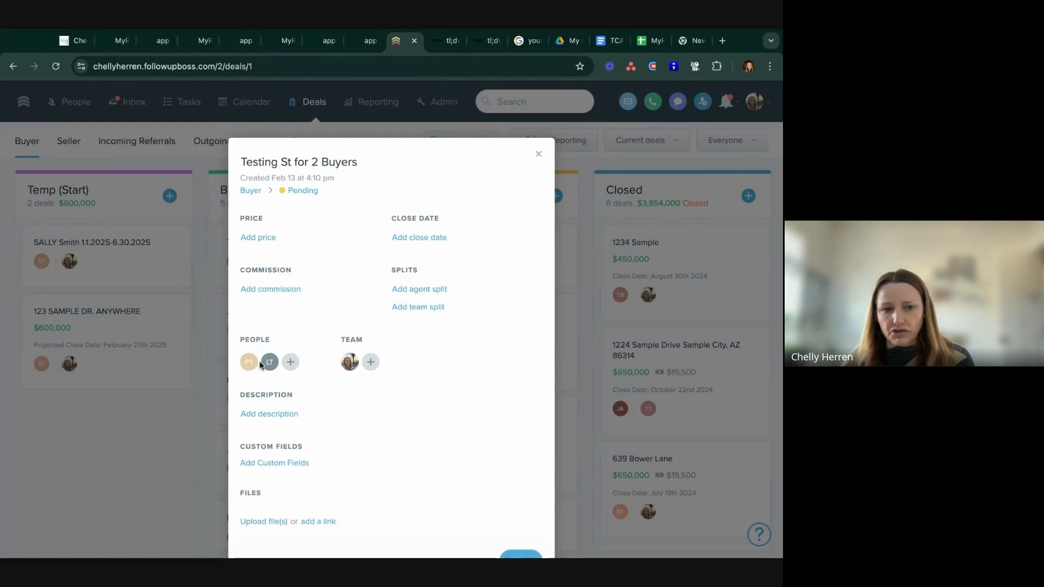
pyautogui.moveTo(349, 363)
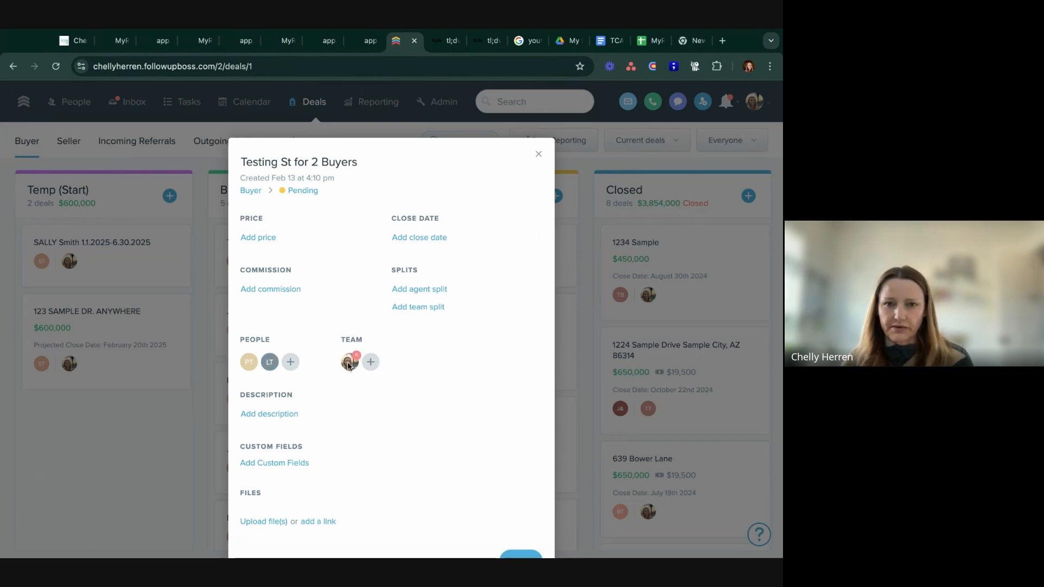
pyautogui.click(538, 157)
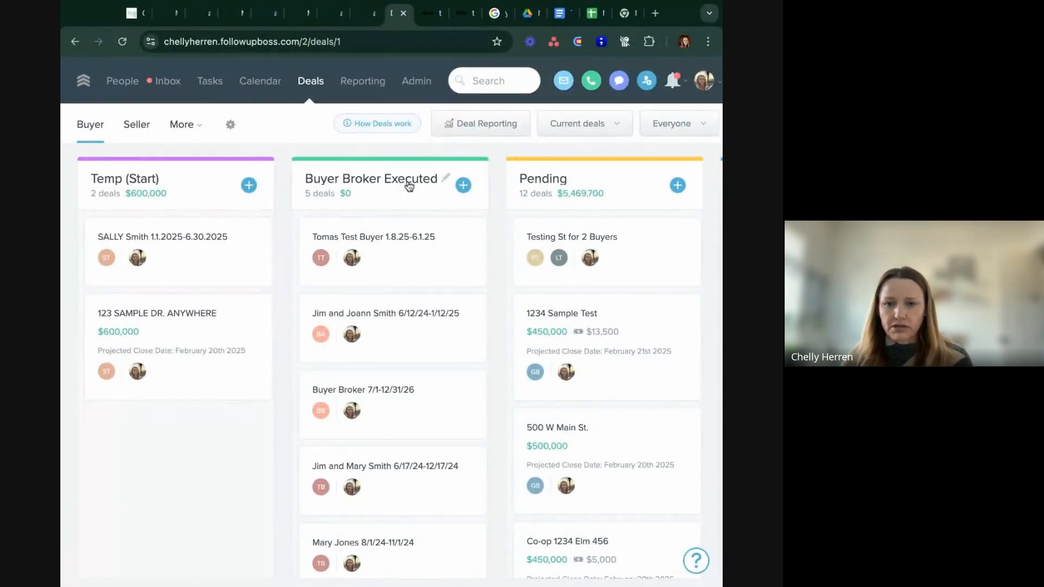
# View the stages of the Seller deals pipeline and return to the Buyer pipeline.
pyautogui.press('super+Tab')
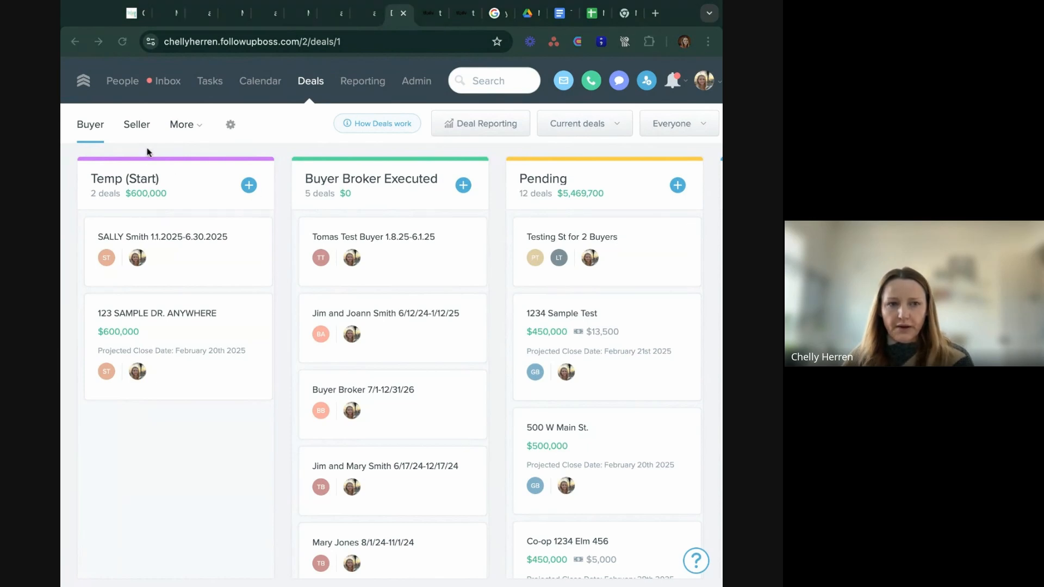
pyautogui.click(137, 129)
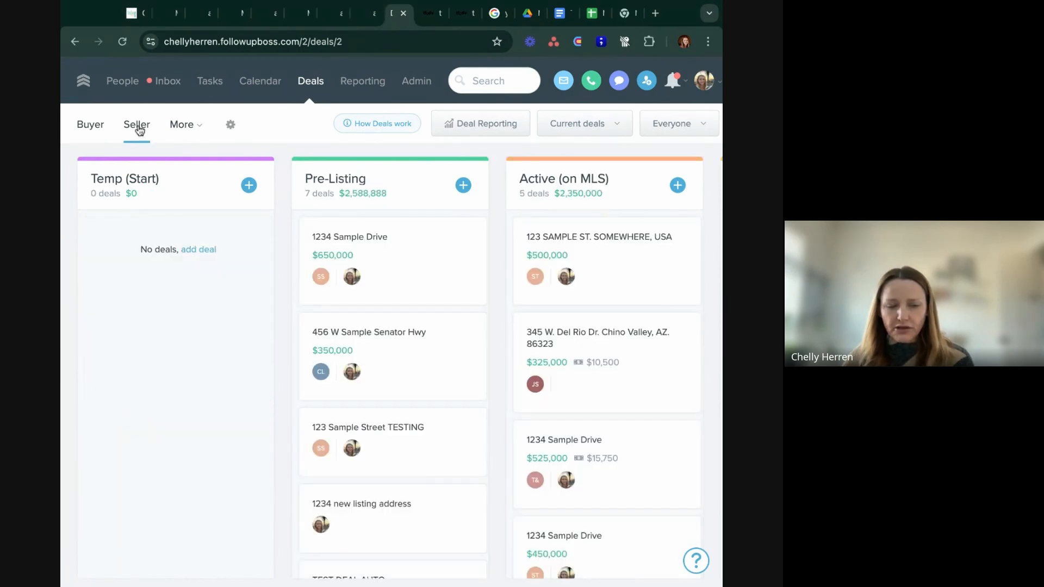
pyautogui.hscroll(3, 588, 308)
pyautogui.hscroll(-3, 588, 309)
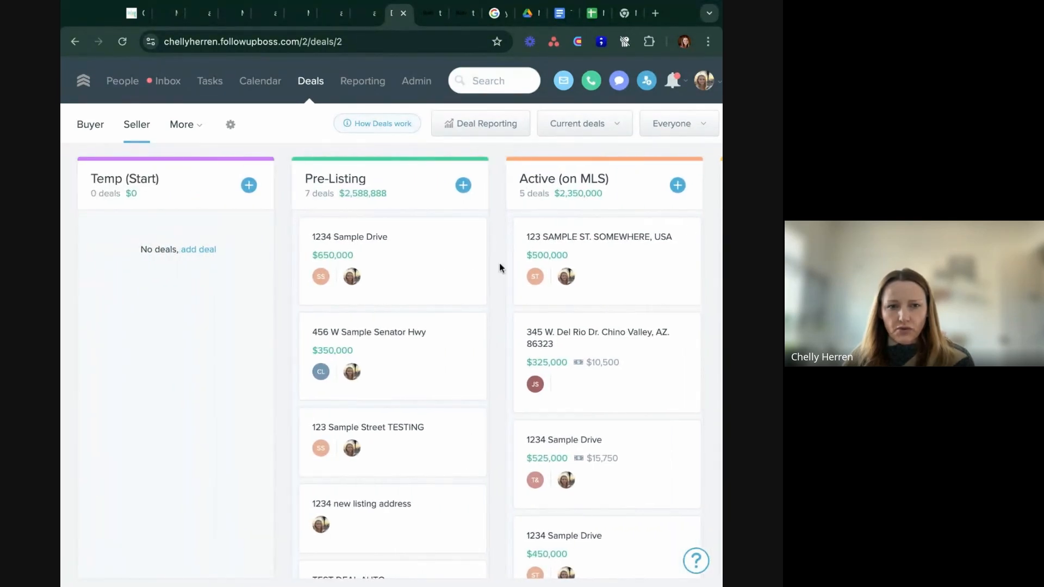
pyautogui.click(93, 125)
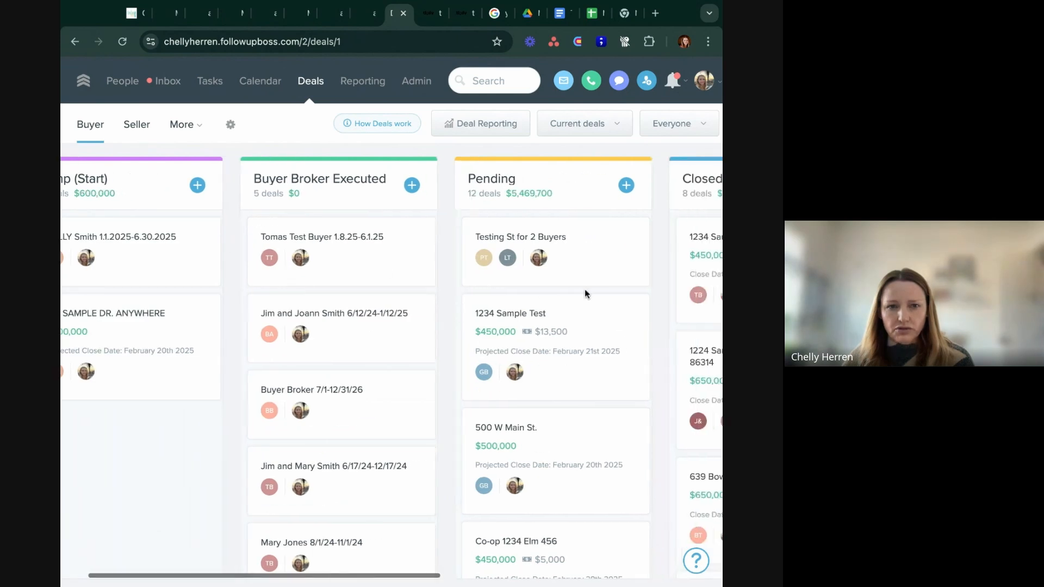
# Review the details of the "1234 Sample Test" and "123 SAMPLE DR. ANYWHERE" buyer deals, closing each one.
pyautogui.click(630, 327)
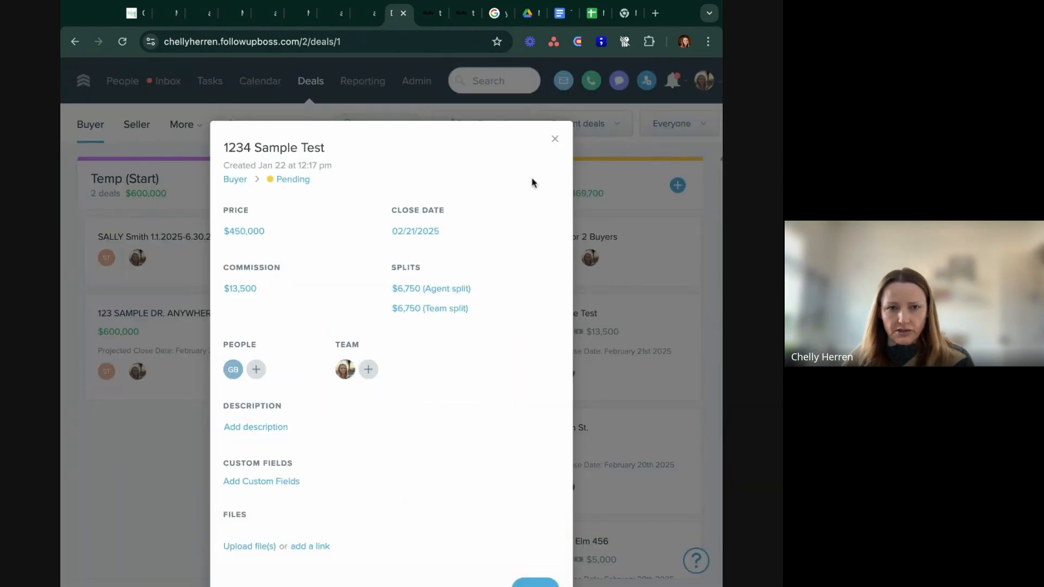
pyautogui.click(554, 138)
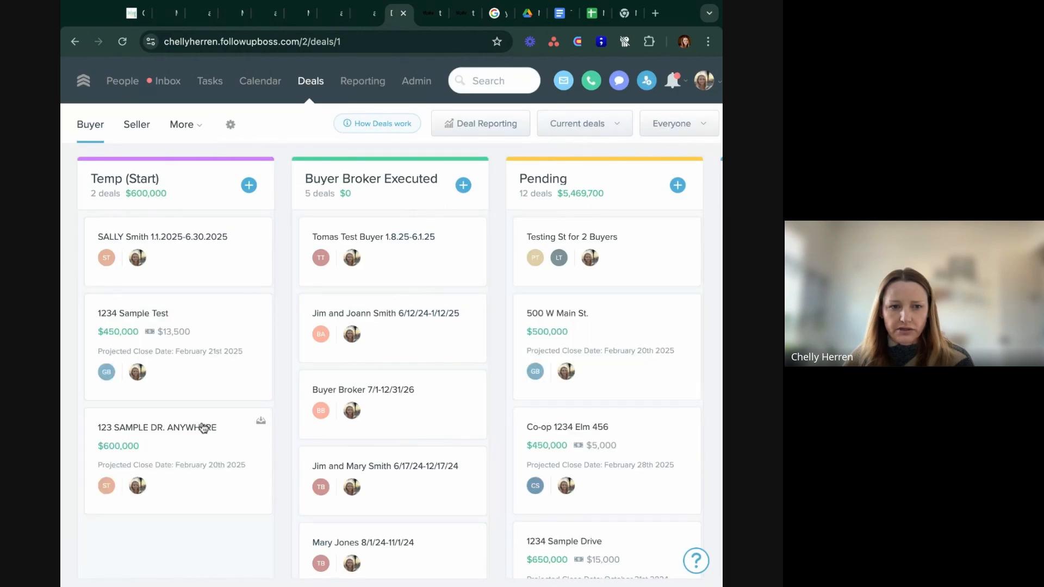
pyautogui.click(207, 445)
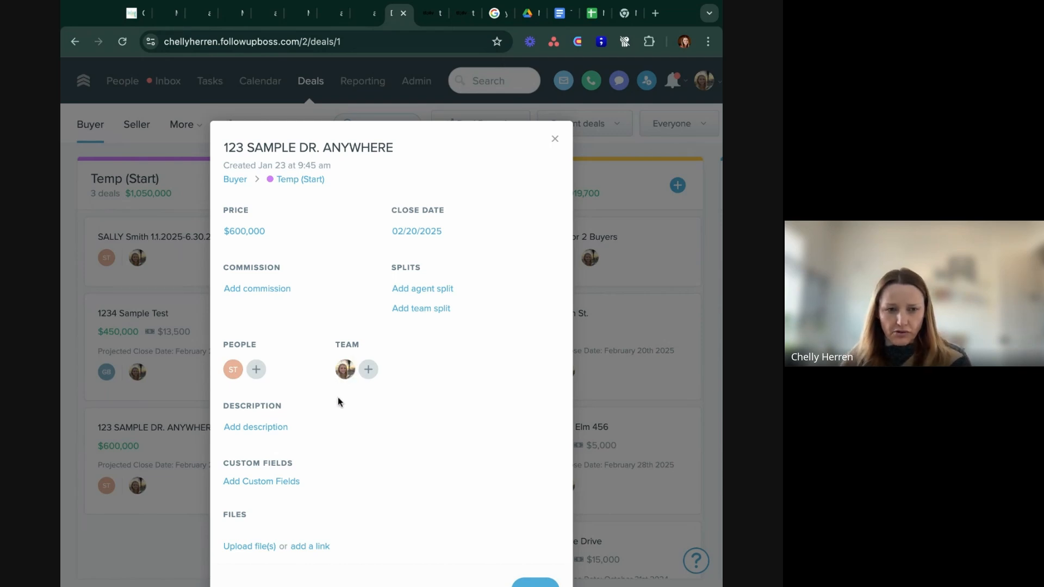
pyautogui.click(555, 142)
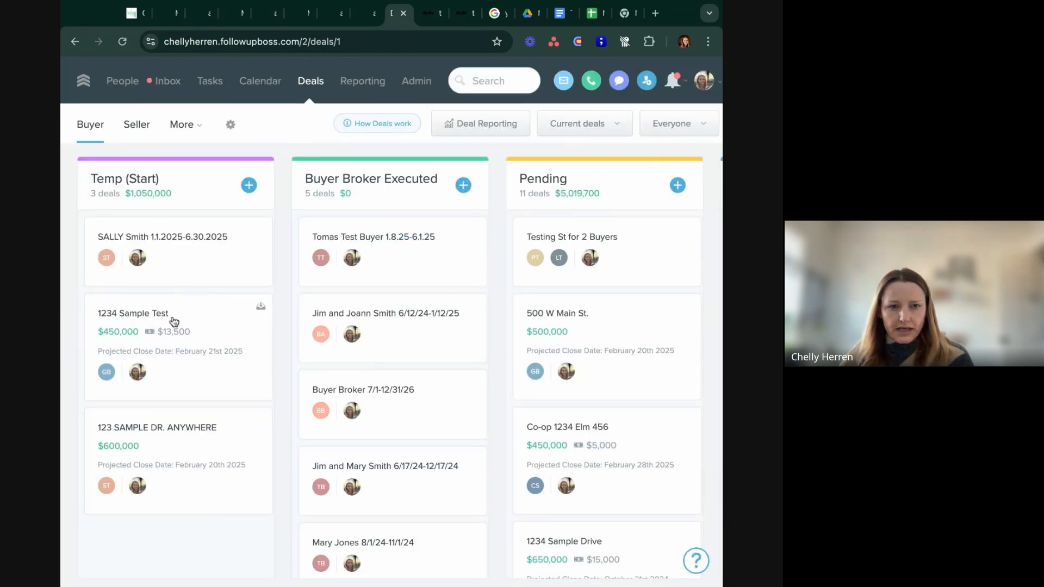
# Move the "1234 Sample Test" deal from Temp (Start) to Pending and open its linked buyer's contact record.
pyautogui.moveTo(174, 322)
pyautogui.mouseDown()
pyautogui.moveTo(604, 272)
pyautogui.moveTo(604, 261)
pyautogui.mouseUp()
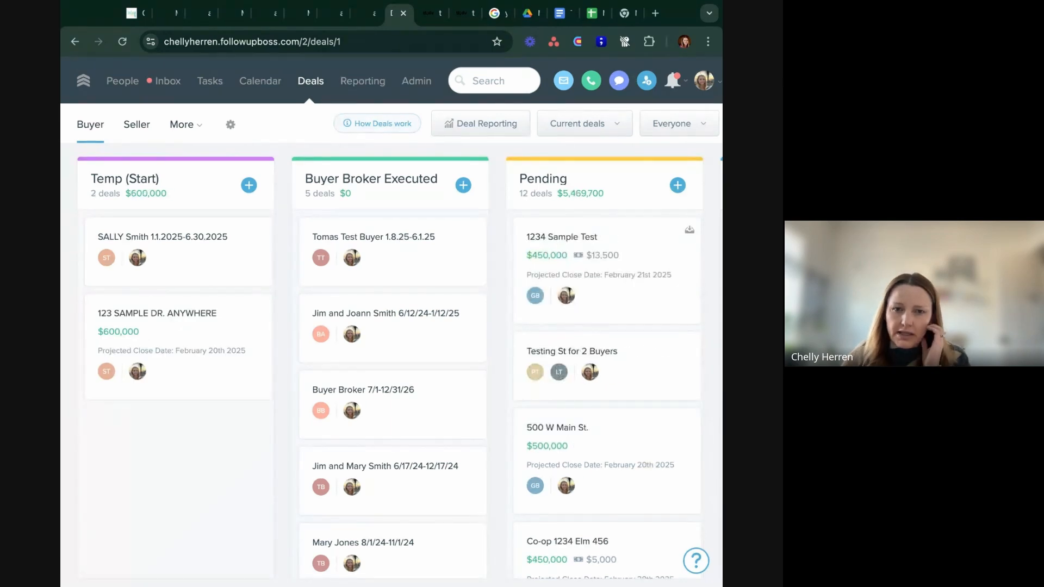
pyautogui.click(535, 295)
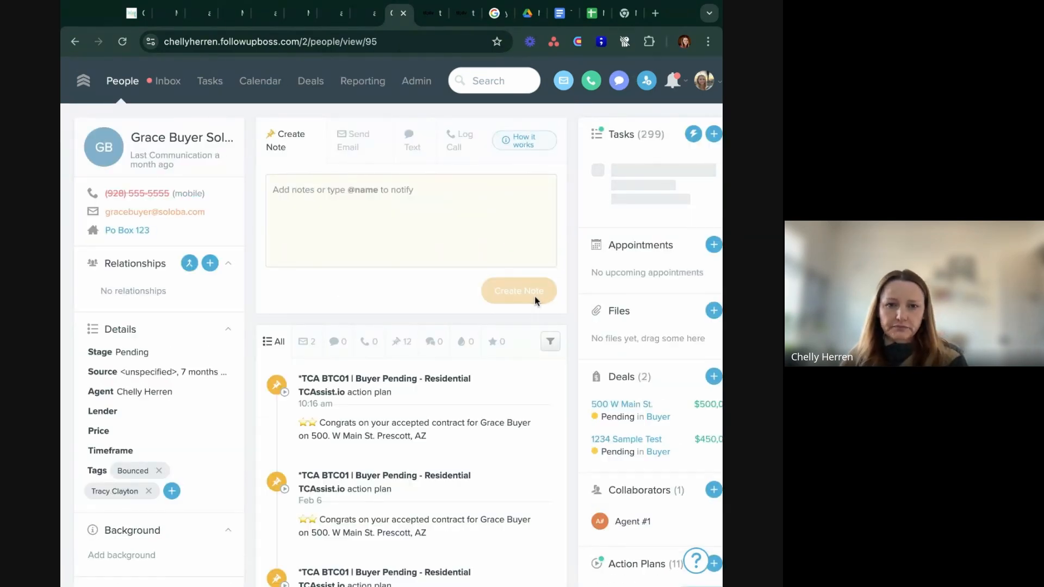
pyautogui.moveTo(722, 194); pyautogui.dragTo(759, 196)
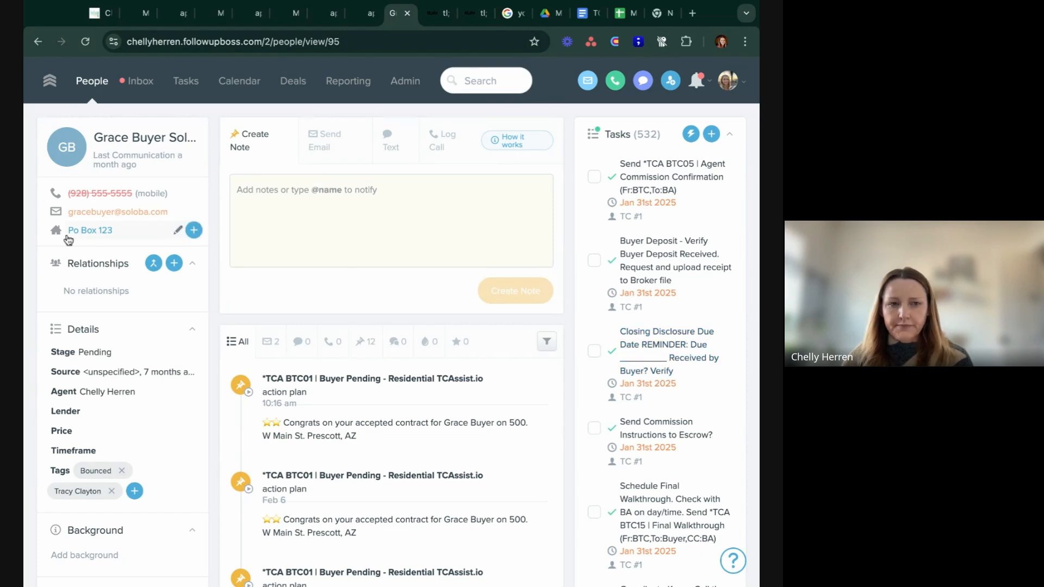
# Examine the buyer pending custom fields on the contact record, including the contract, inspection and financing details.
pyautogui.scroll(-1, 407, 468)
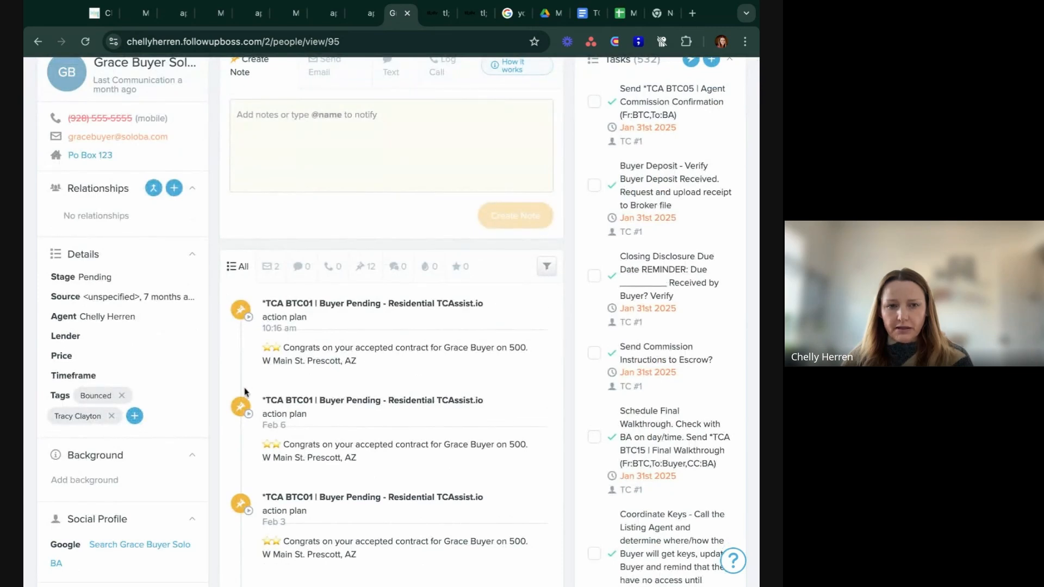
pyautogui.scroll(-6, 238, 397)
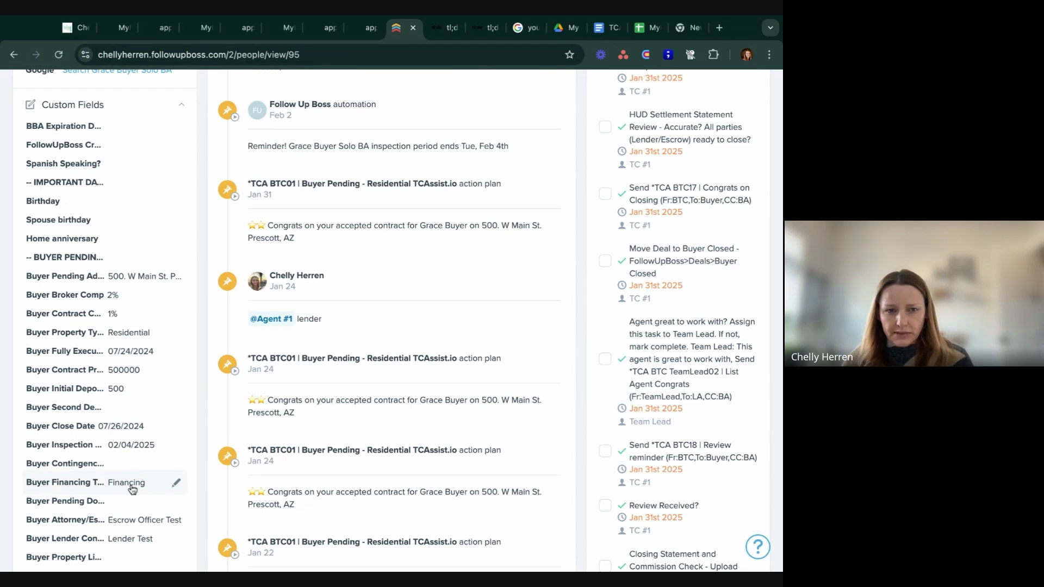
pyautogui.scroll(-1, 132, 490)
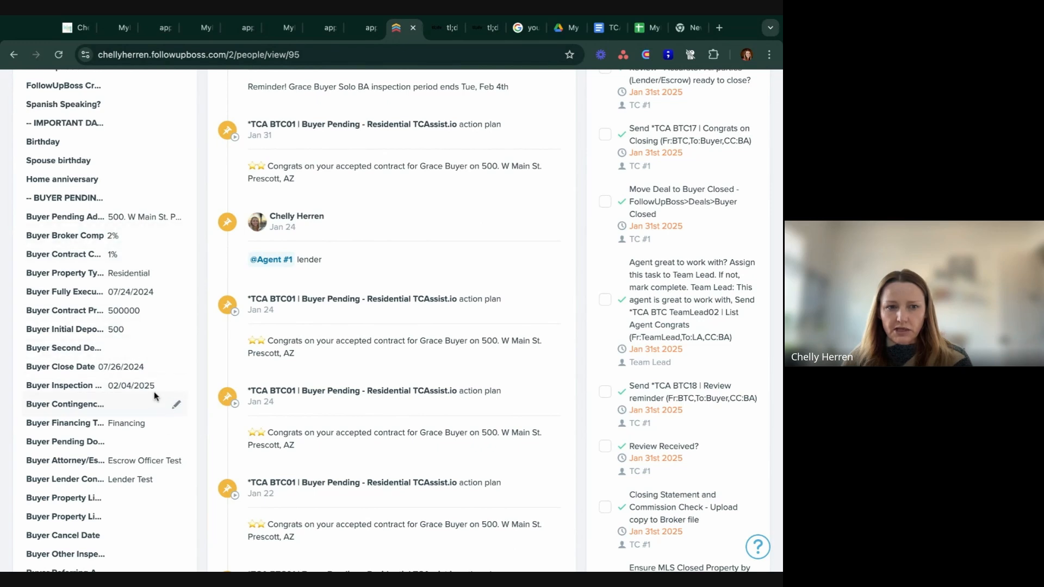
pyautogui.scroll(8, 154, 398)
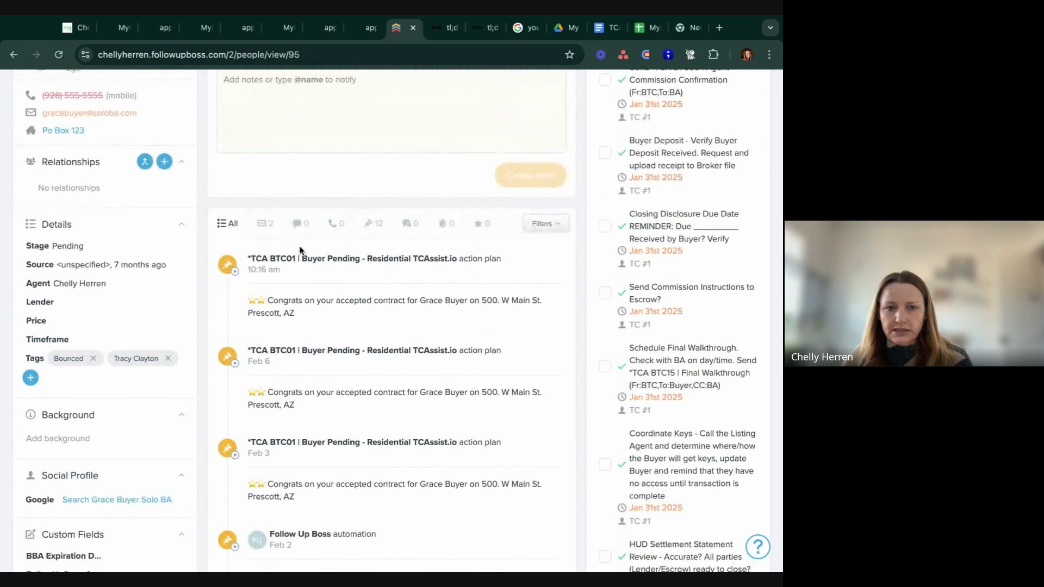
pyautogui.scroll(1, 300, 215)
pyautogui.scroll(1, 300, 264)
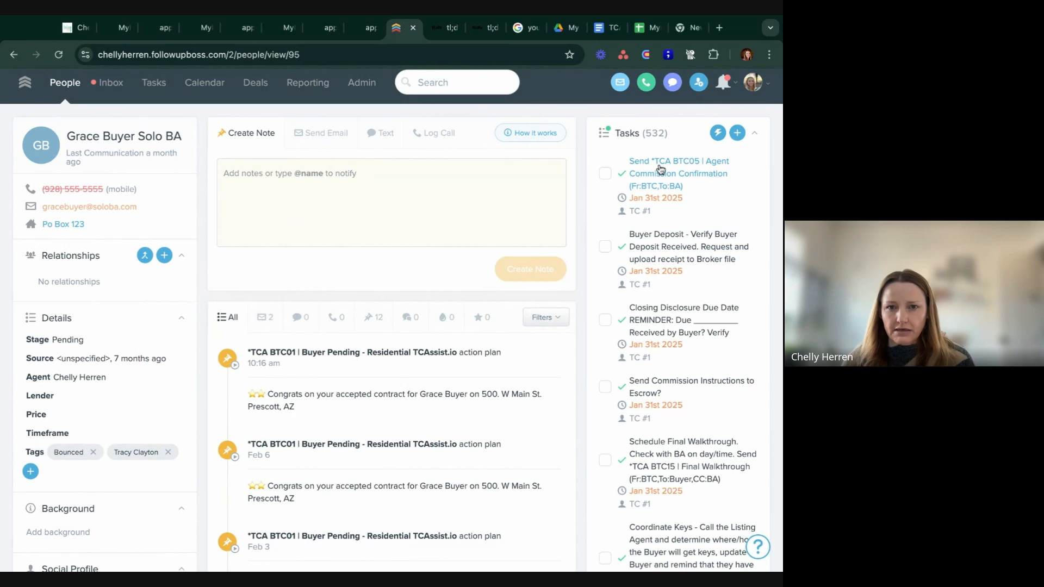
# Mark the task "FollowUpBoss - Verify all contact custom fields and deal custom fields are complete" as completed in the contact's task list.
pyautogui.scroll(-8, 715, 297)
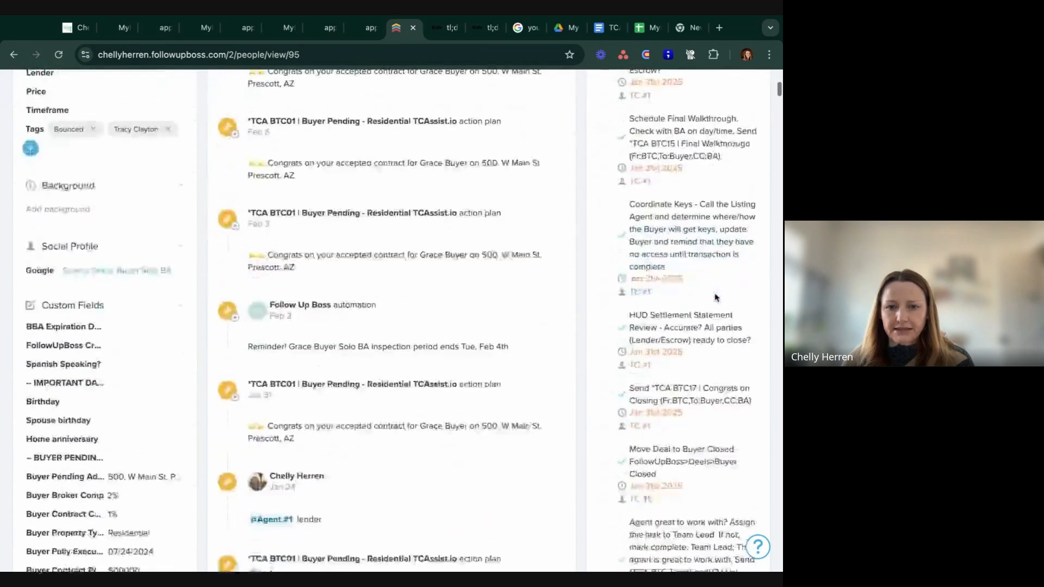
pyautogui.scroll(-4, 691, 293)
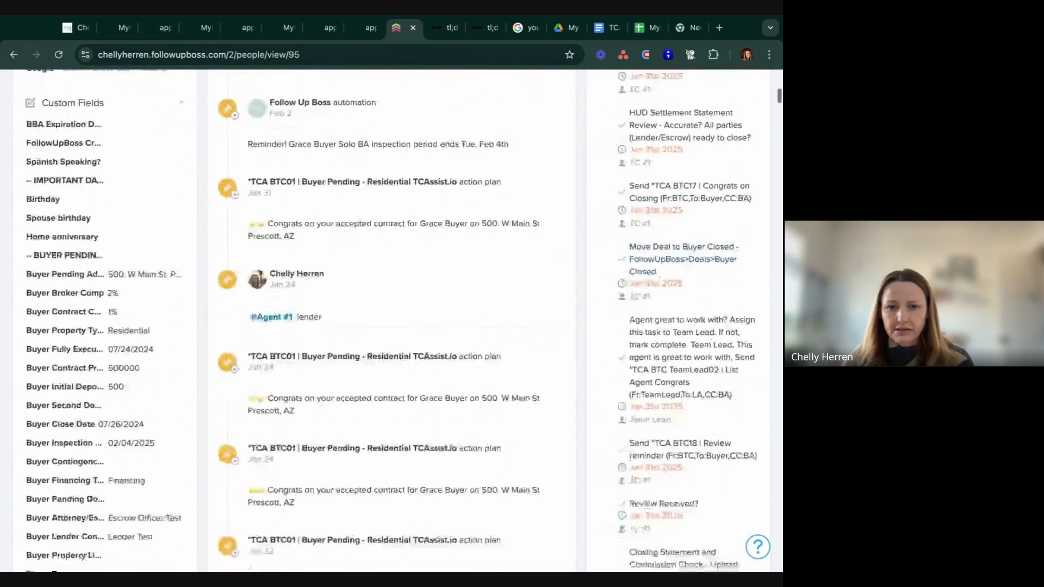
pyautogui.scroll(-5, 391, 321)
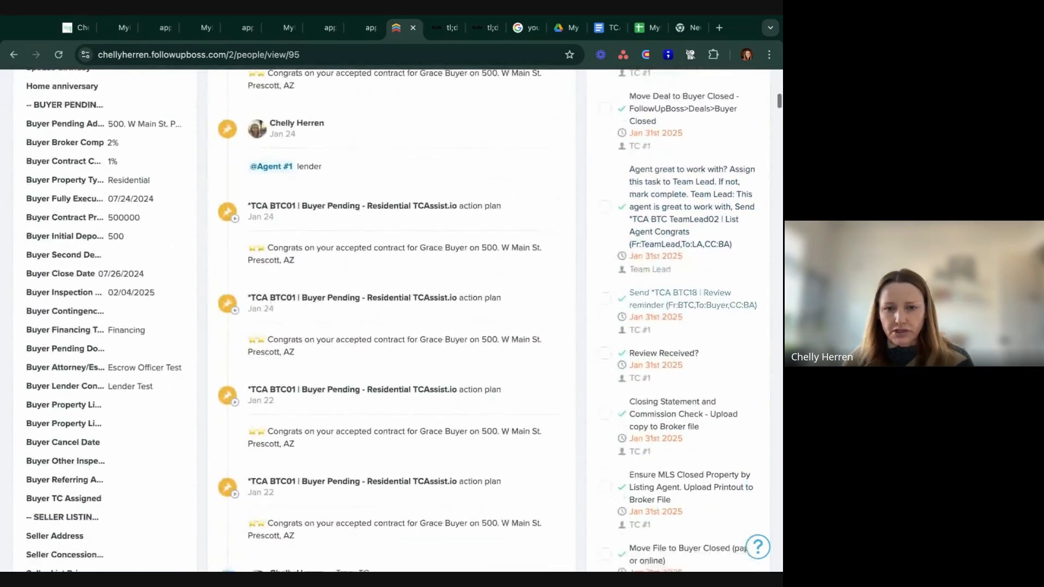
pyautogui.scroll(-12, 392, 321)
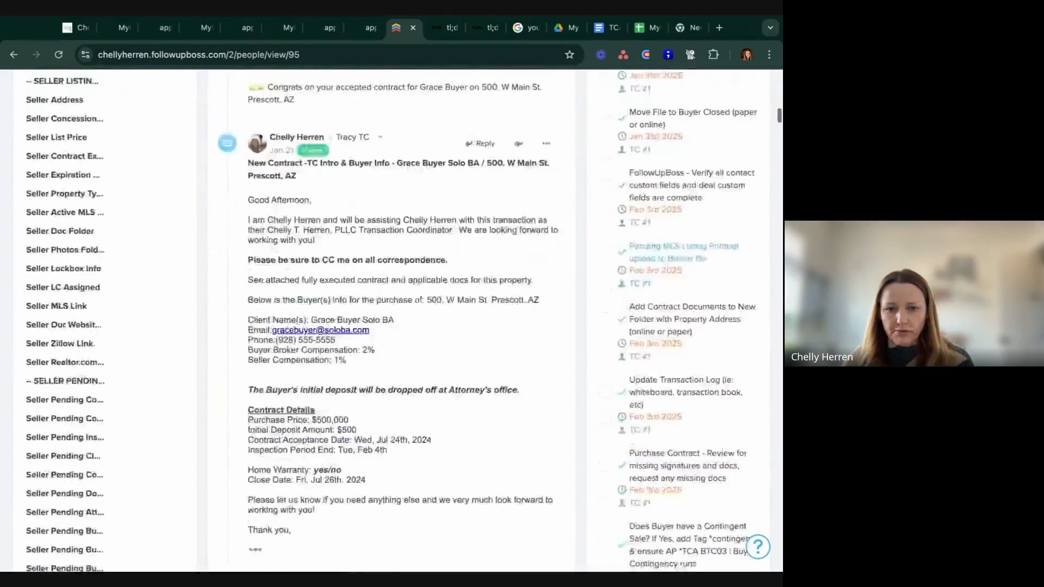
pyautogui.scroll(-1, 691, 332)
pyautogui.scroll(1, 691, 331)
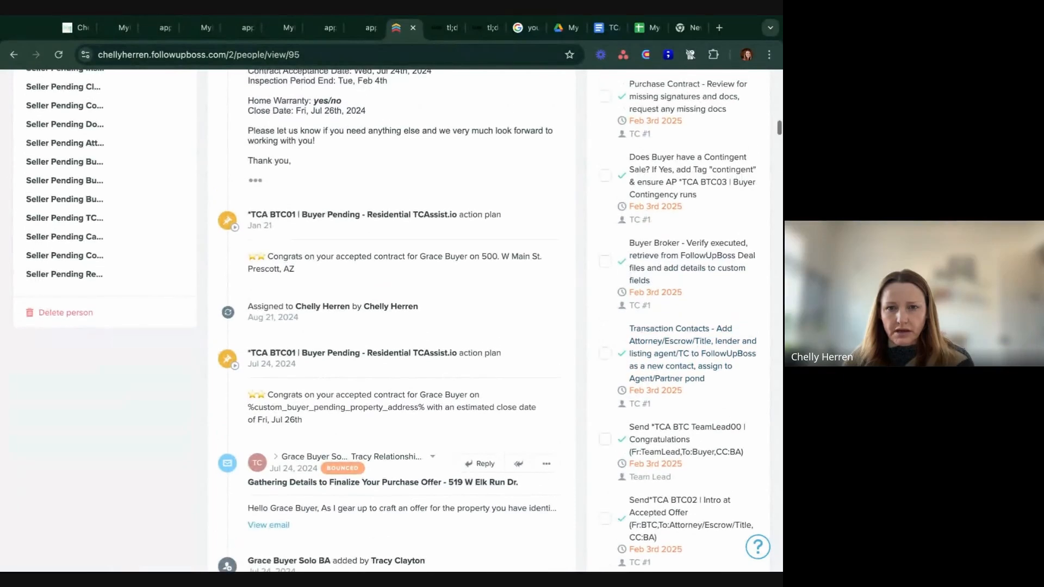
pyautogui.scroll(4, 700, 154)
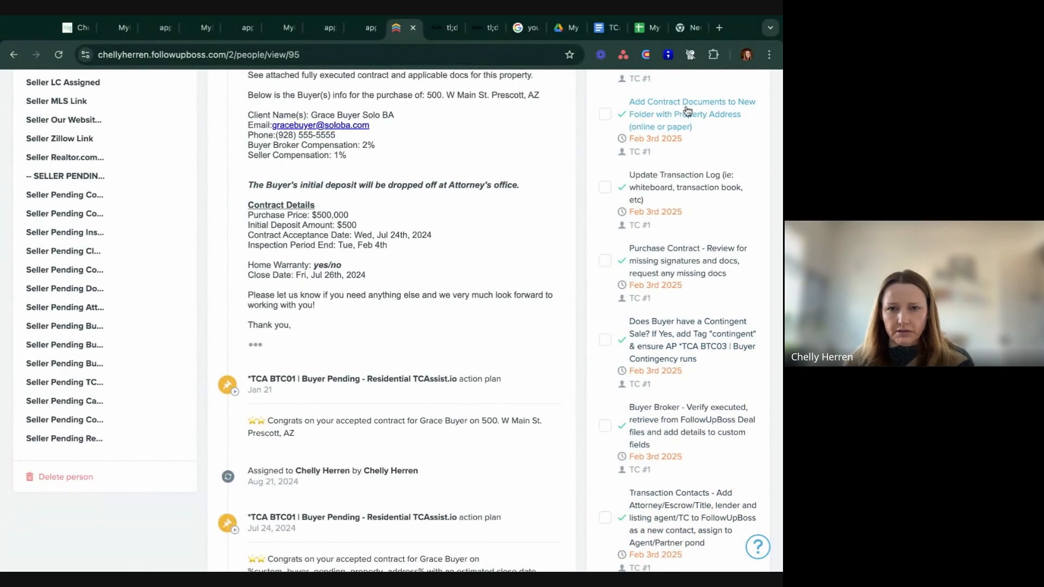
pyautogui.scroll(4, 686, 125)
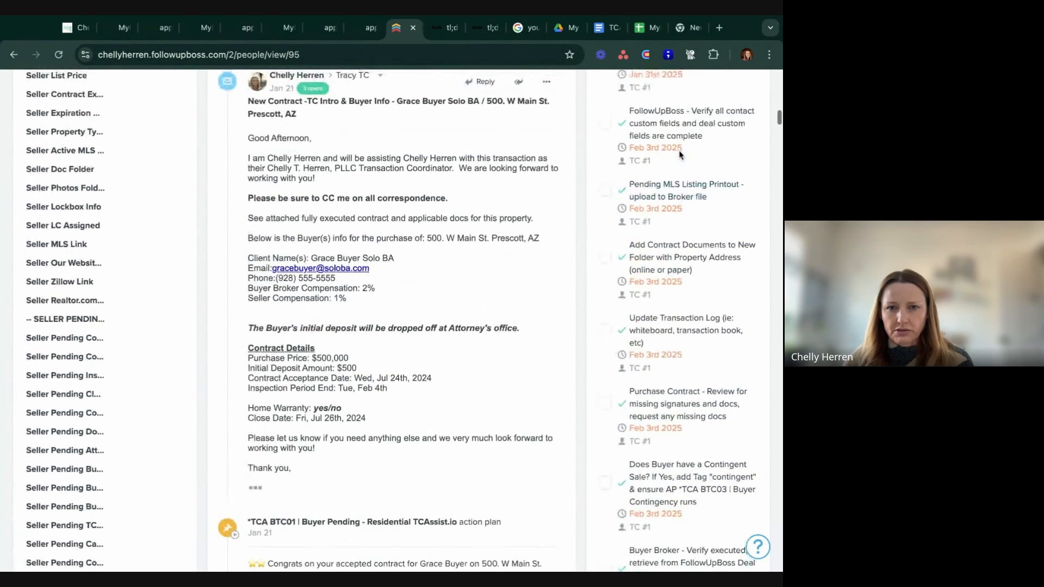
pyautogui.scroll(-1, 674, 108)
pyautogui.scroll(-1, 673, 107)
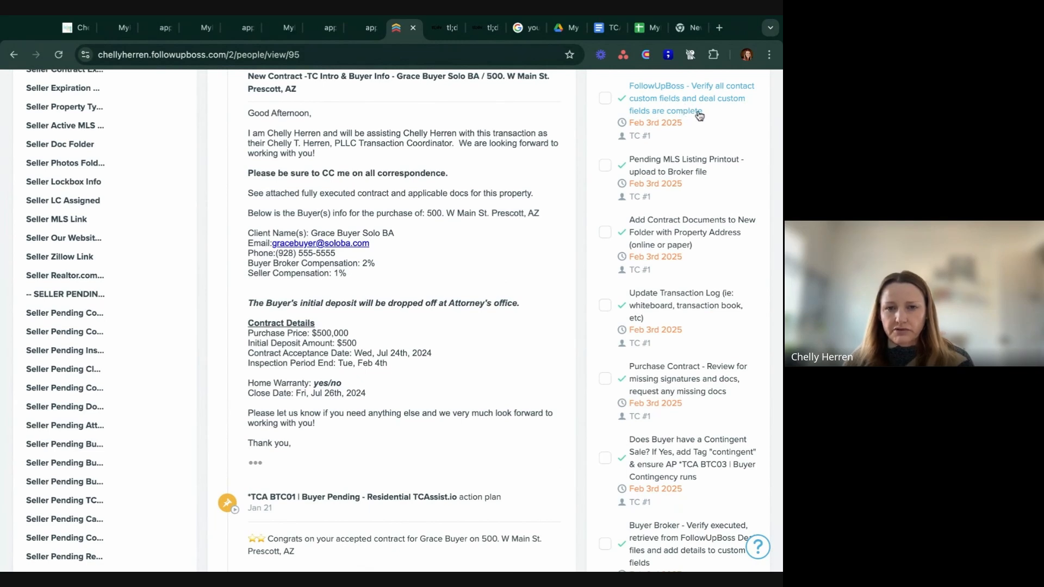
pyautogui.click(604, 98)
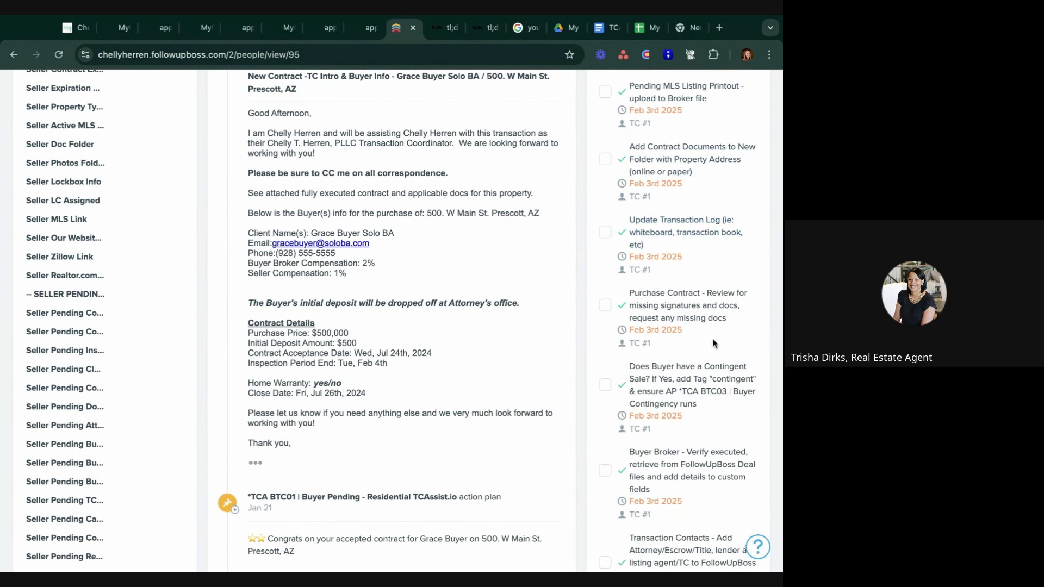
# Examine the contact's remaining closing and contract tasks, from the review reminders to adding contract documents to a new folder.
pyautogui.scroll(1, 714, 343)
pyautogui.scroll(4, 736, 360)
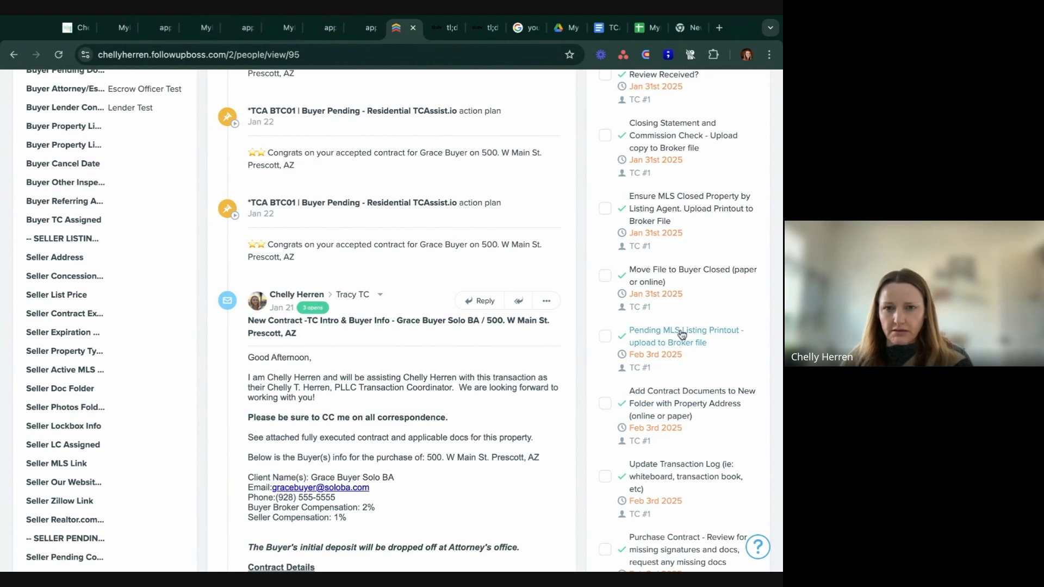
pyautogui.scroll(1, 707, 145)
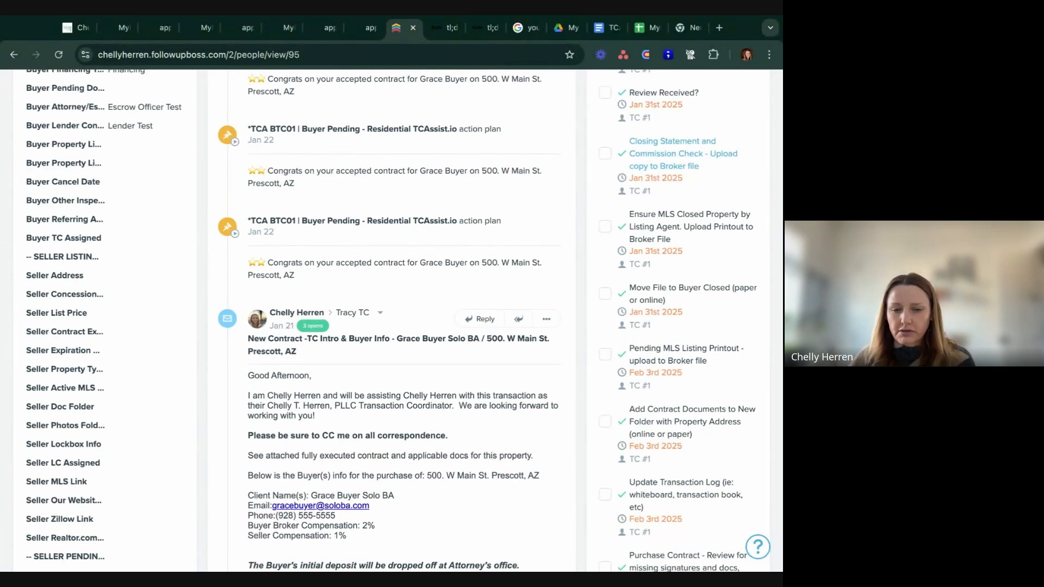
pyautogui.scroll(5, 707, 156)
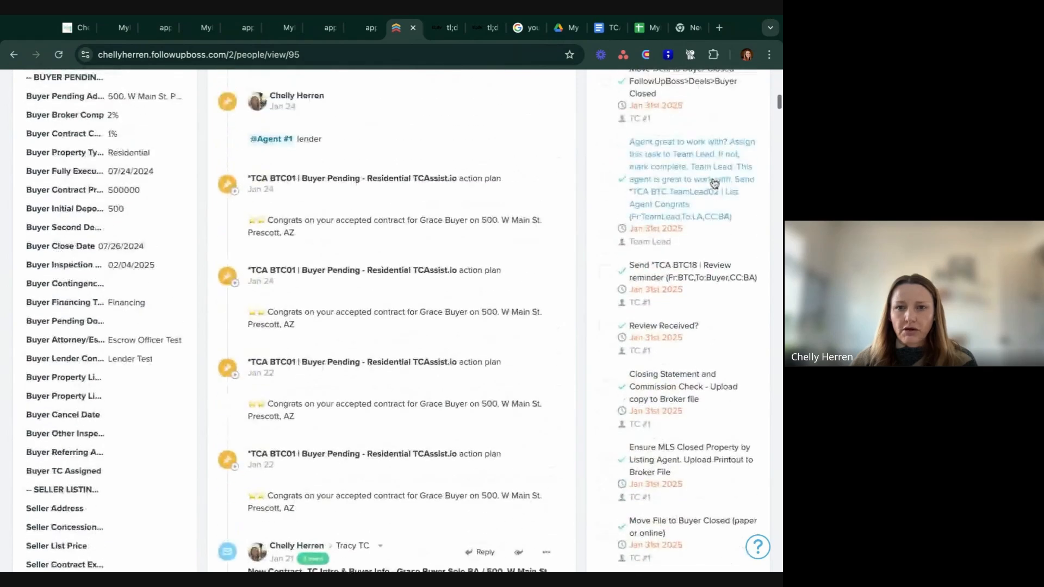
pyautogui.scroll(-5, 710, 221)
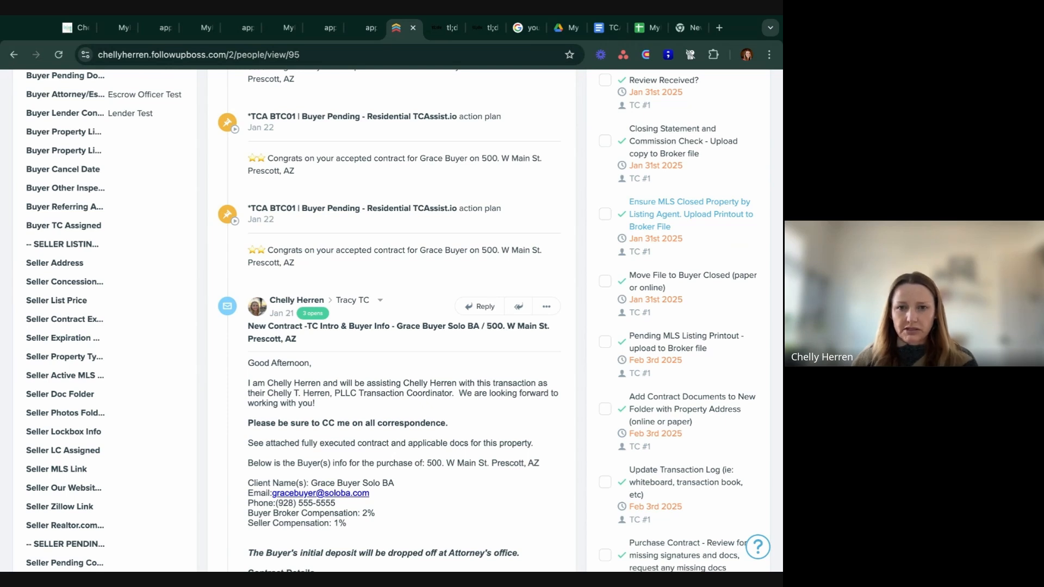
pyautogui.scroll(1, 676, 172)
pyautogui.scroll(-4, 675, 172)
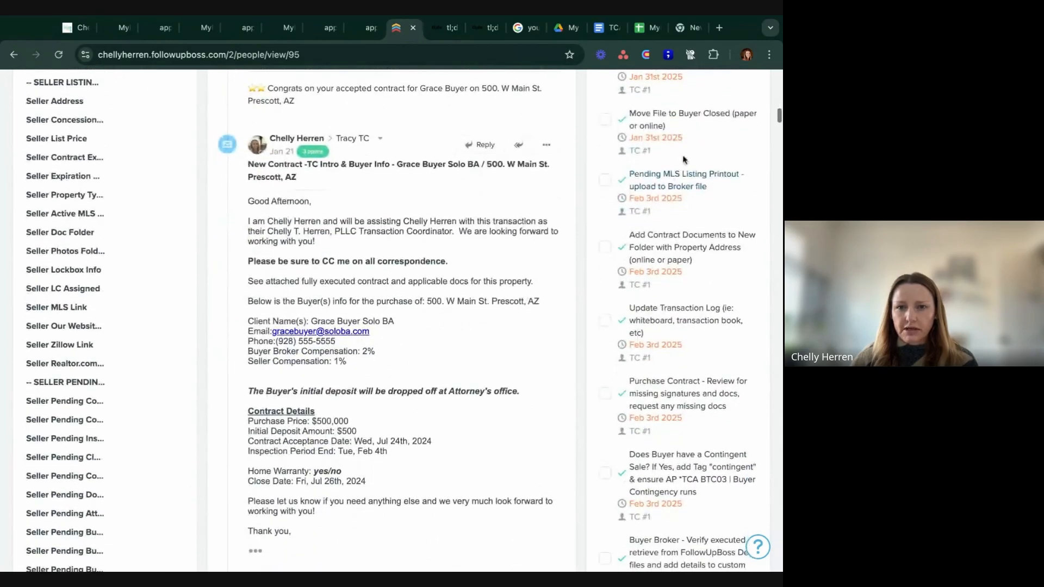
pyautogui.scroll(-1, 681, 157)
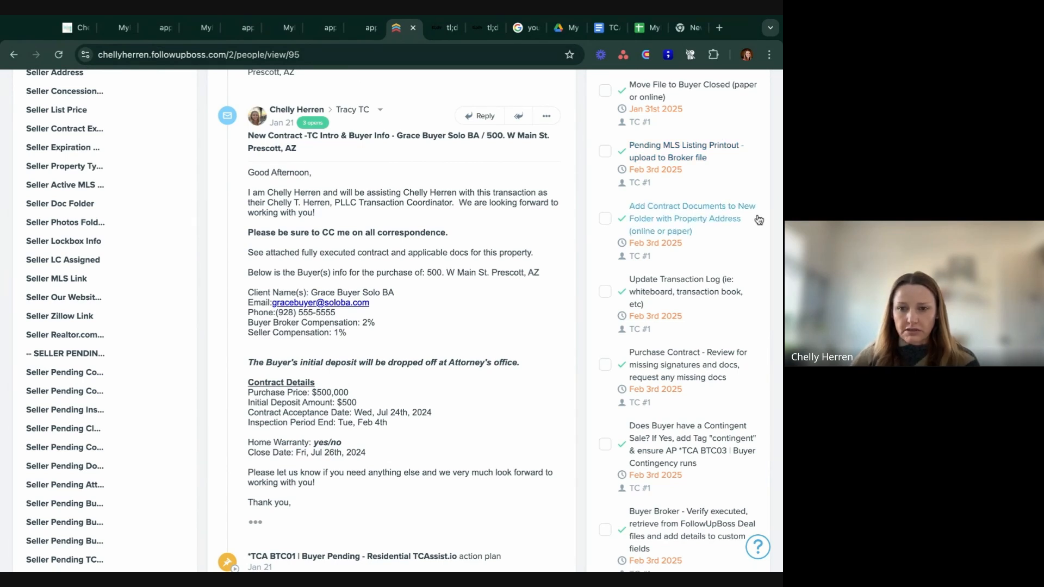
pyautogui.click(355, 218)
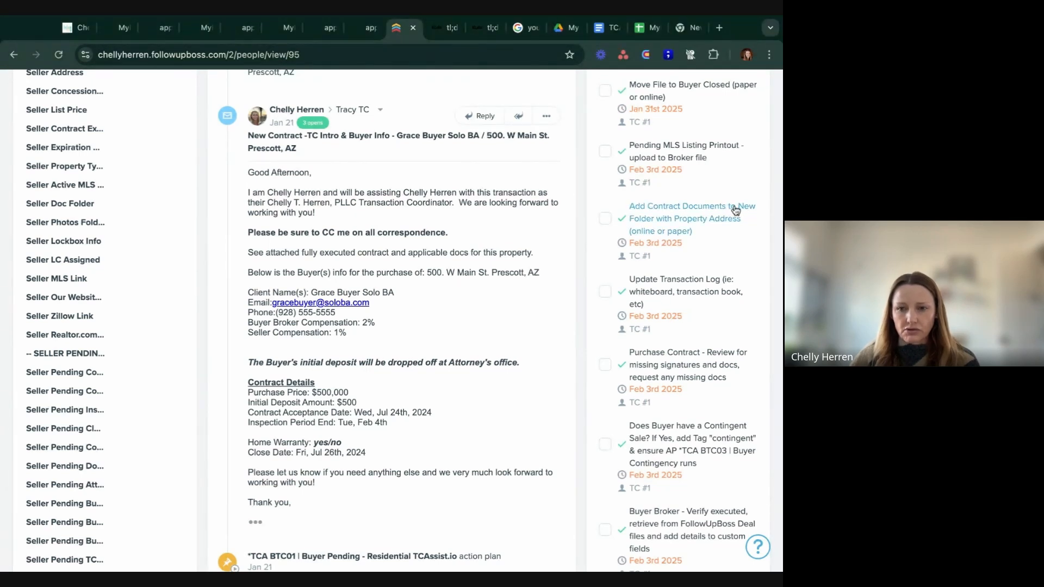
# In the "Add Contract Documents to New Folder" task, try assigning Agent #1, 8:00 AM and a 1 hour before reminder, closing without saving.
pyautogui.scroll(-1, 392, 321)
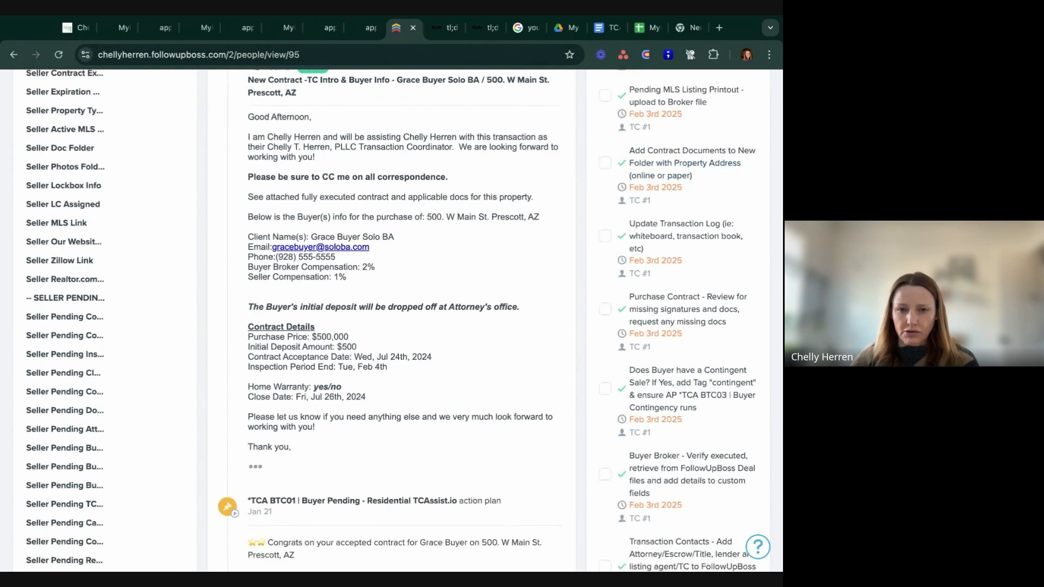
pyautogui.click(671, 150)
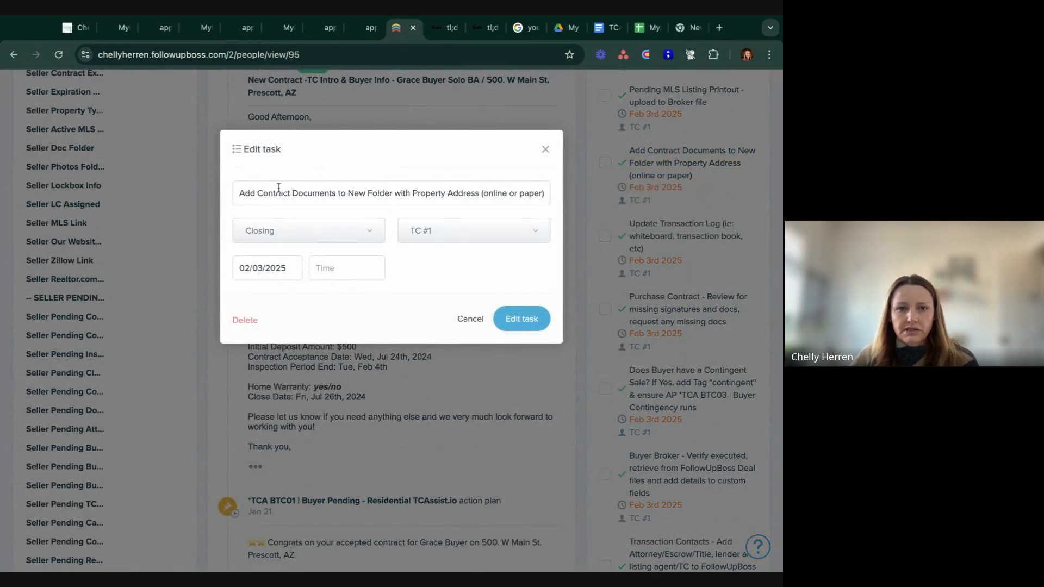
pyautogui.click(432, 231)
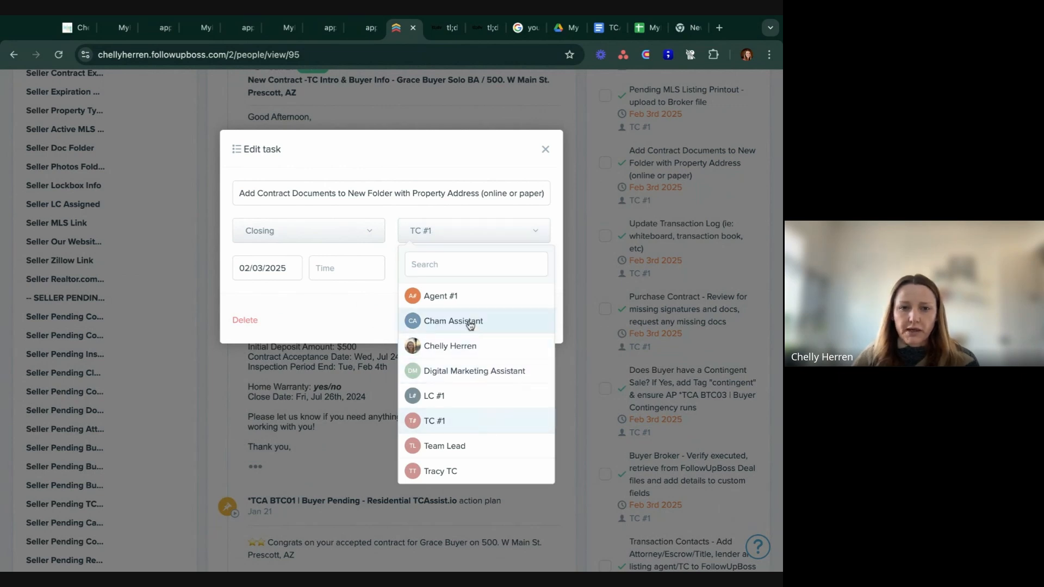
pyautogui.click(463, 305)
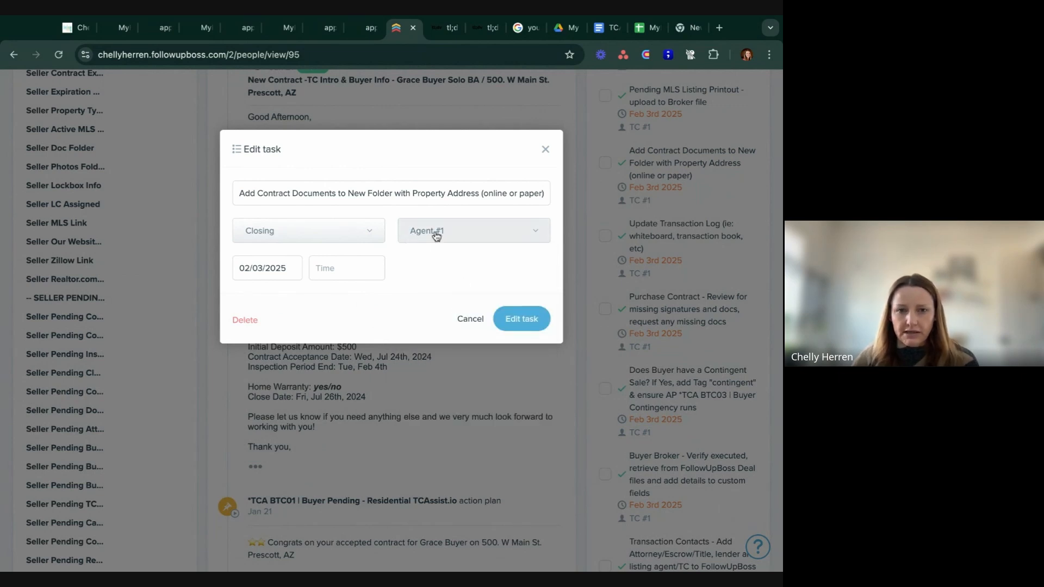
pyautogui.click(361, 272)
pyautogui.click(354, 295)
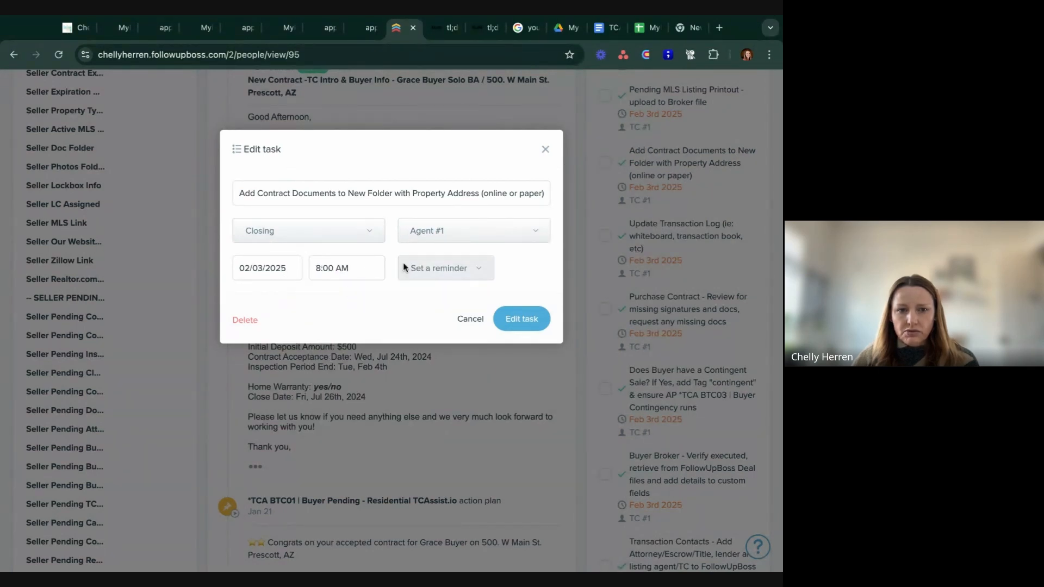
pyautogui.click(443, 270)
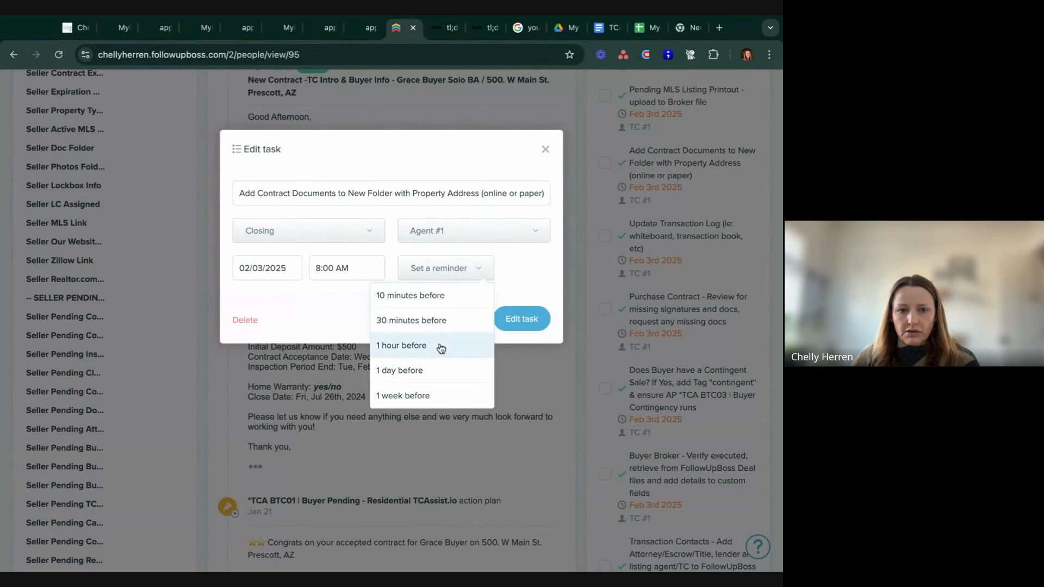
pyautogui.click(440, 345)
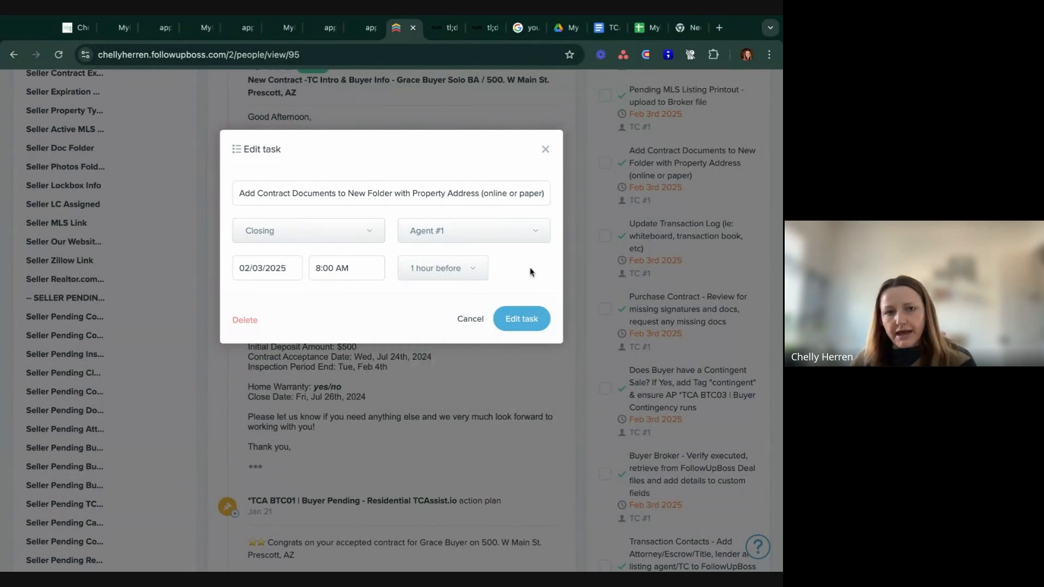
pyautogui.click(545, 150)
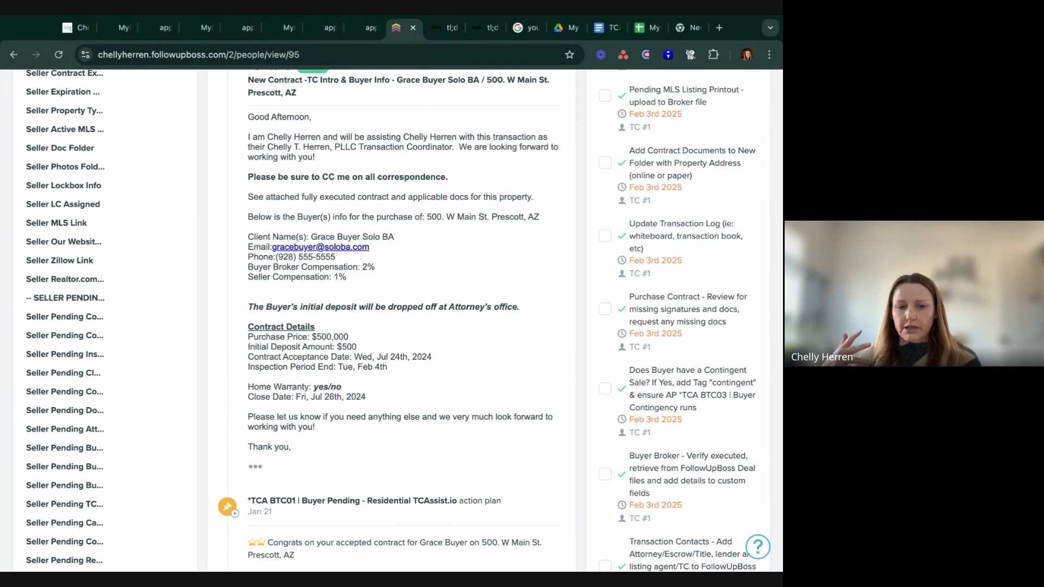
# Return to the start of the buyer's contact record and open a new email to the buyer.
pyautogui.scroll(15, 697, 304)
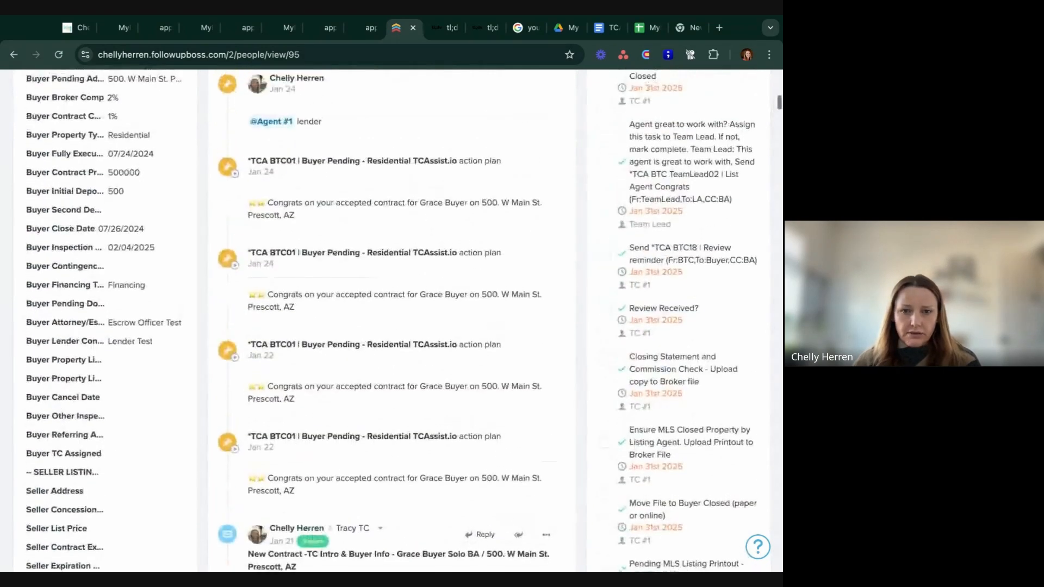
pyautogui.scroll(10, 698, 304)
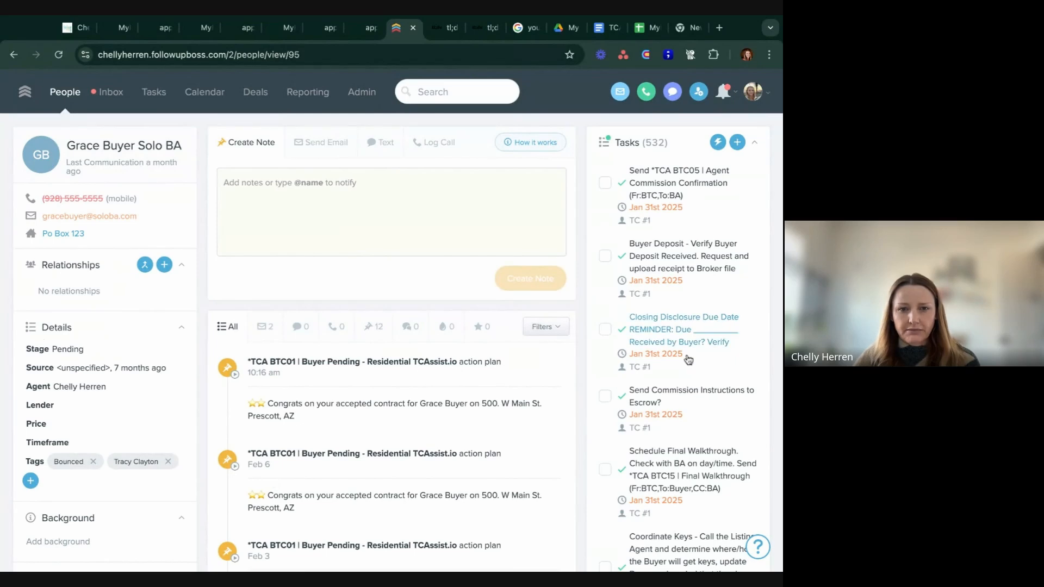
pyautogui.click(322, 143)
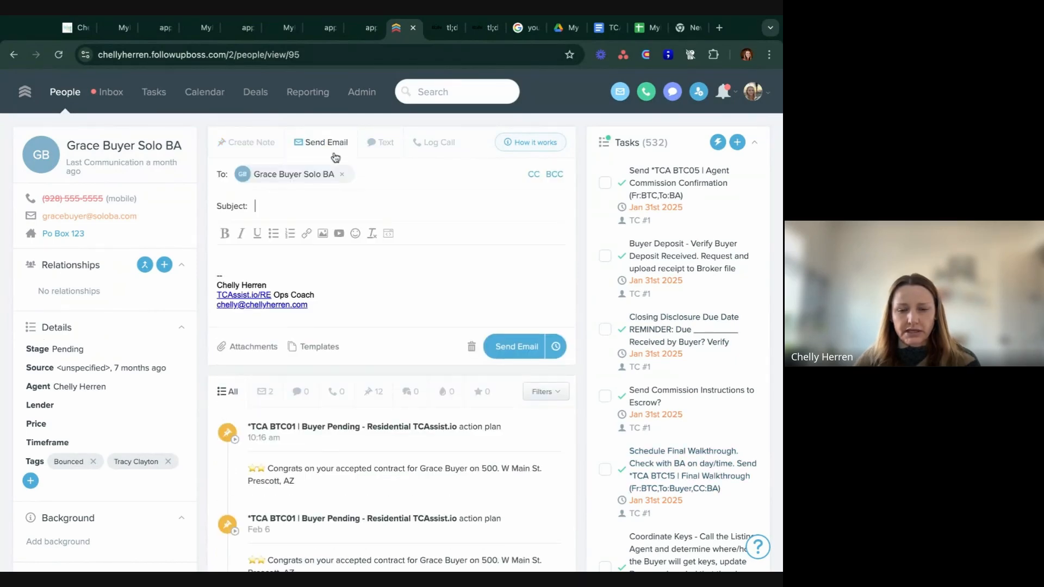
# Check the intro email tasks and insert the "*TCA BTC02 | Intro at Accepted Offer" template for Attorney/Escrow/Title into the email.
pyautogui.scroll(-10, 711, 370)
pyautogui.scroll(-8, 710, 374)
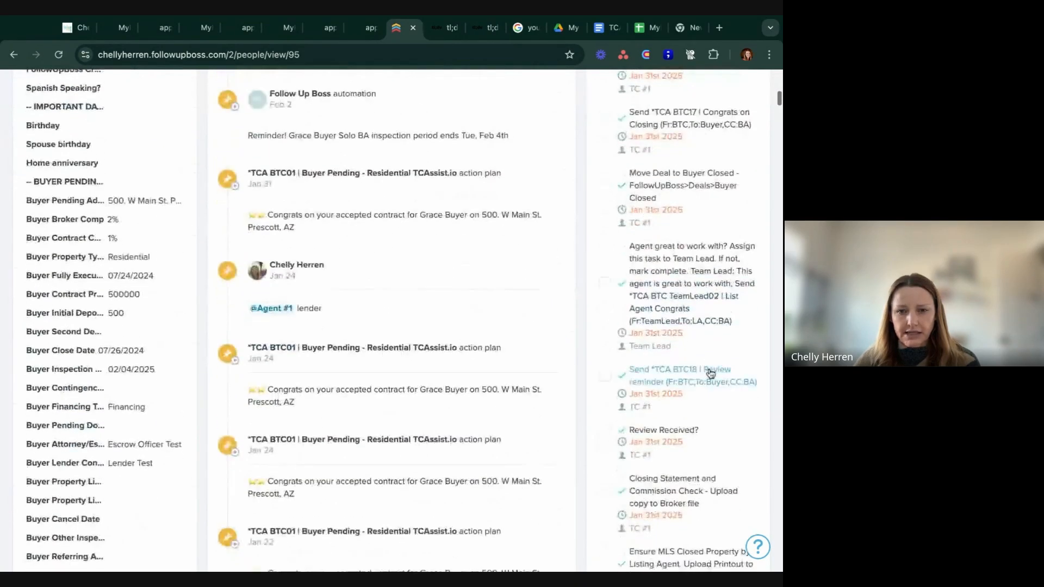
pyautogui.scroll(-8, 391, 321)
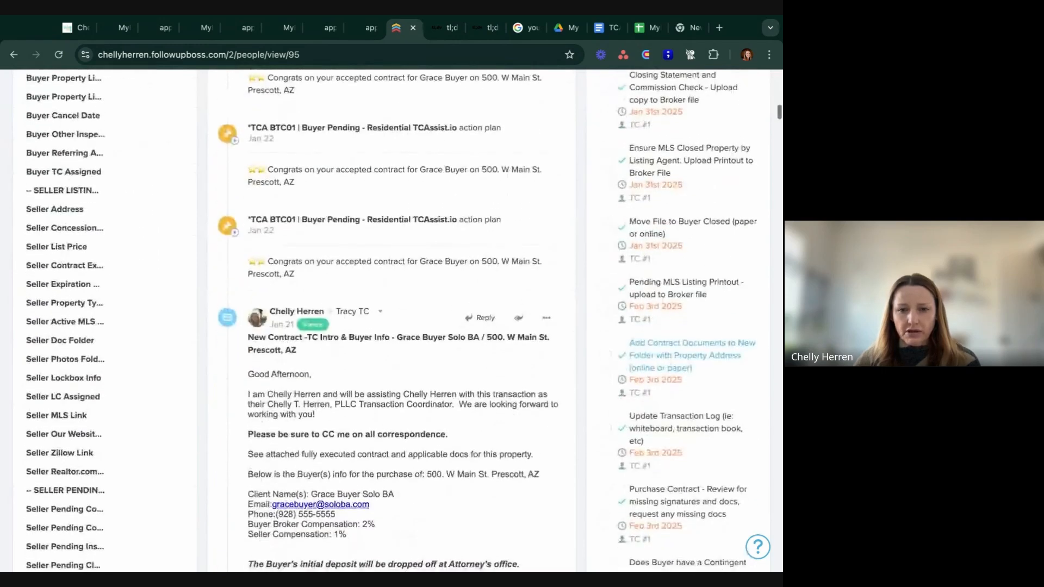
pyautogui.scroll(-5, 713, 392)
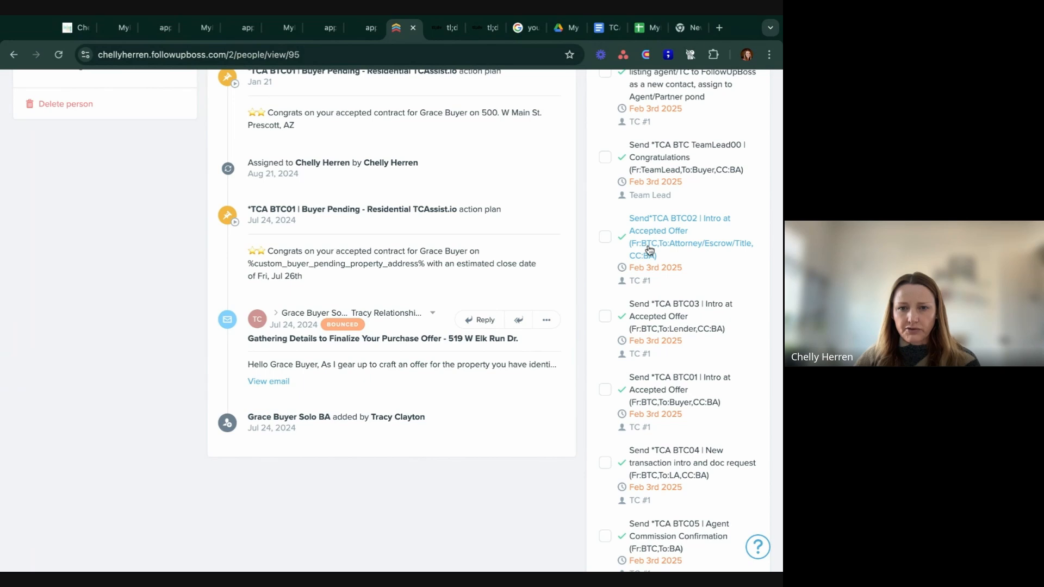
pyautogui.click(703, 250)
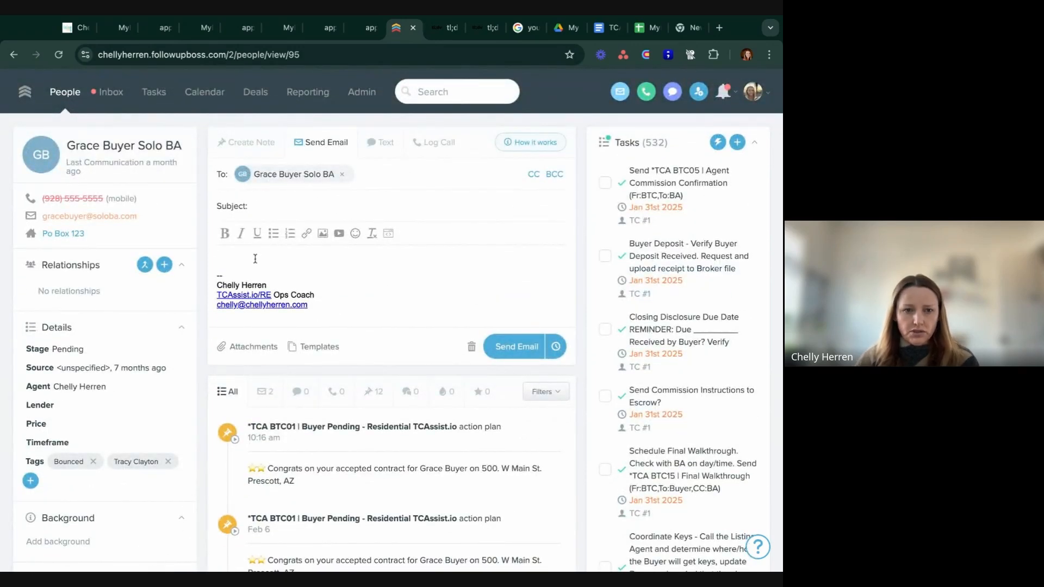
pyautogui.write('/')
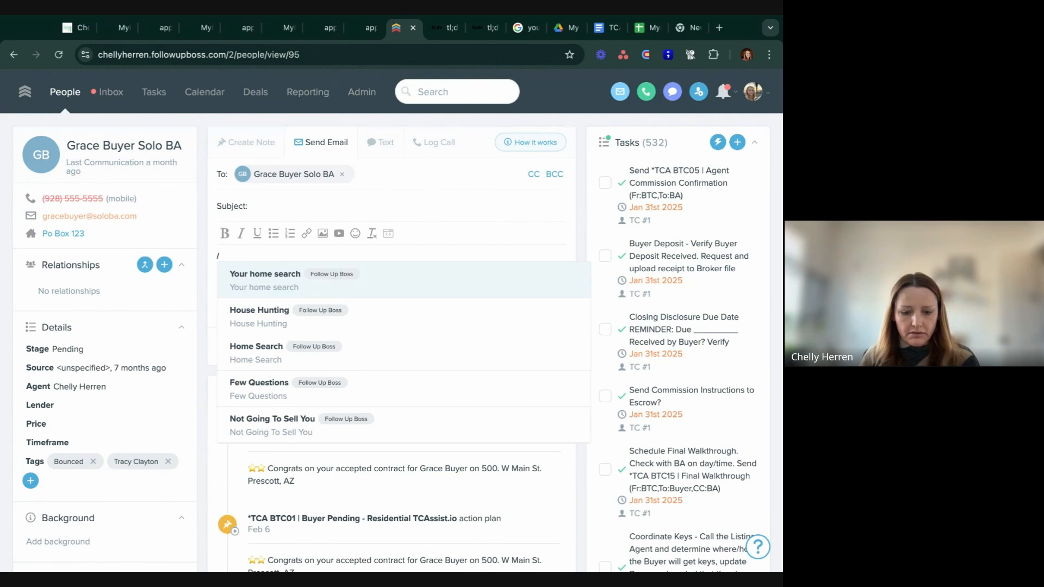
pyautogui.write('bt')
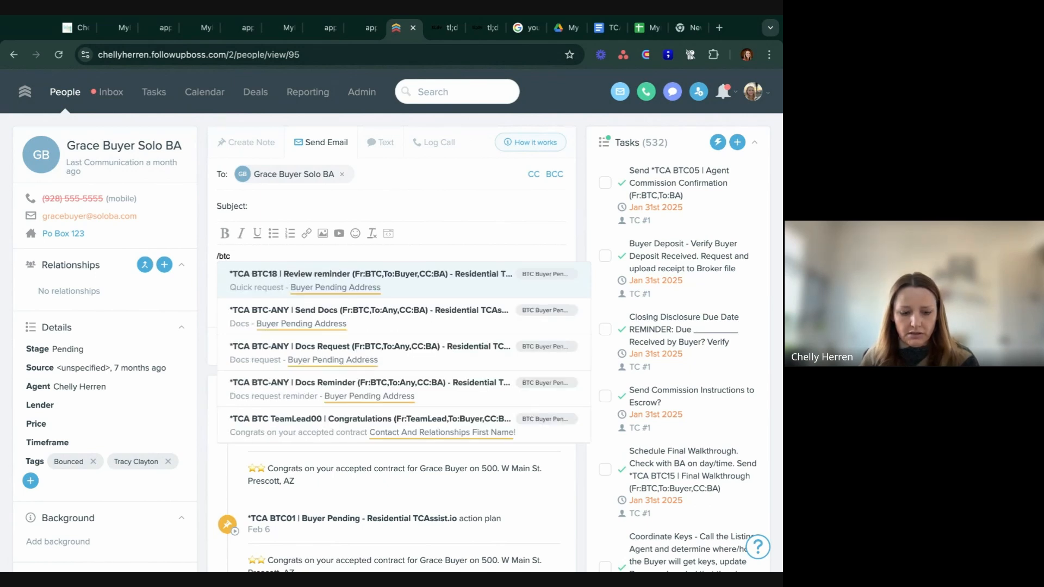
pyautogui.write('c')
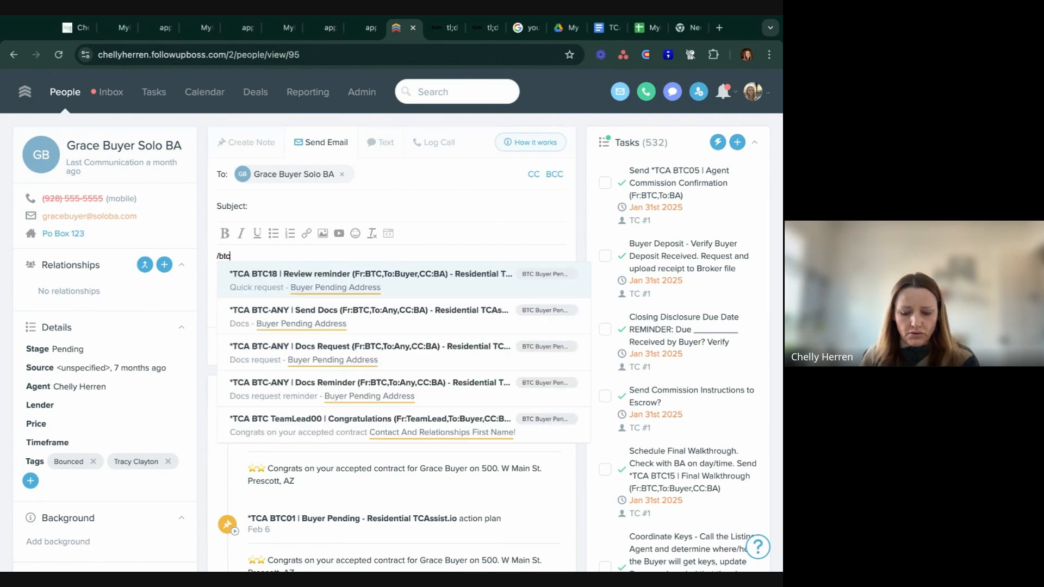
pyautogui.write('02')
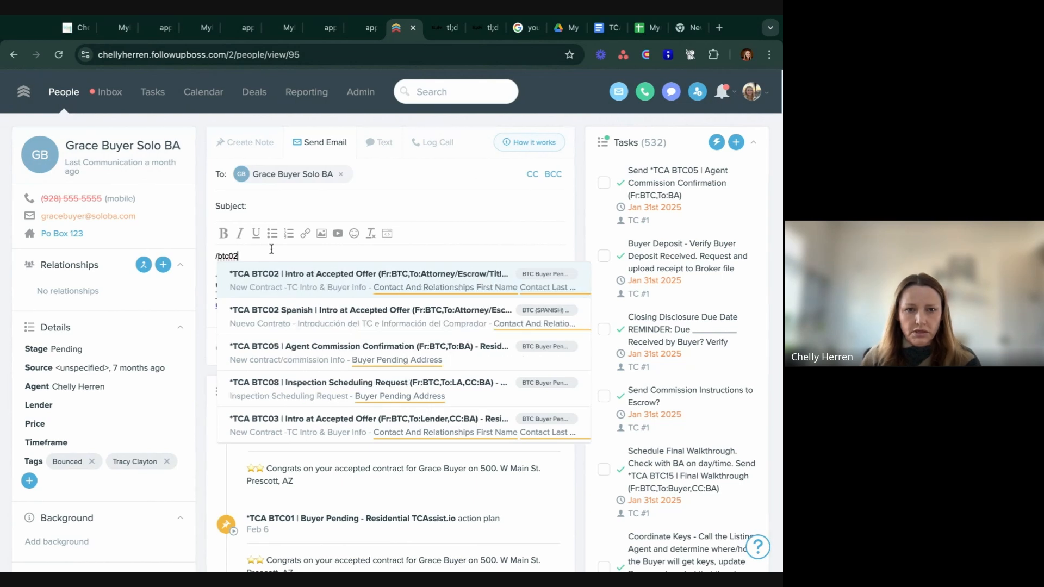
pyautogui.click(305, 278)
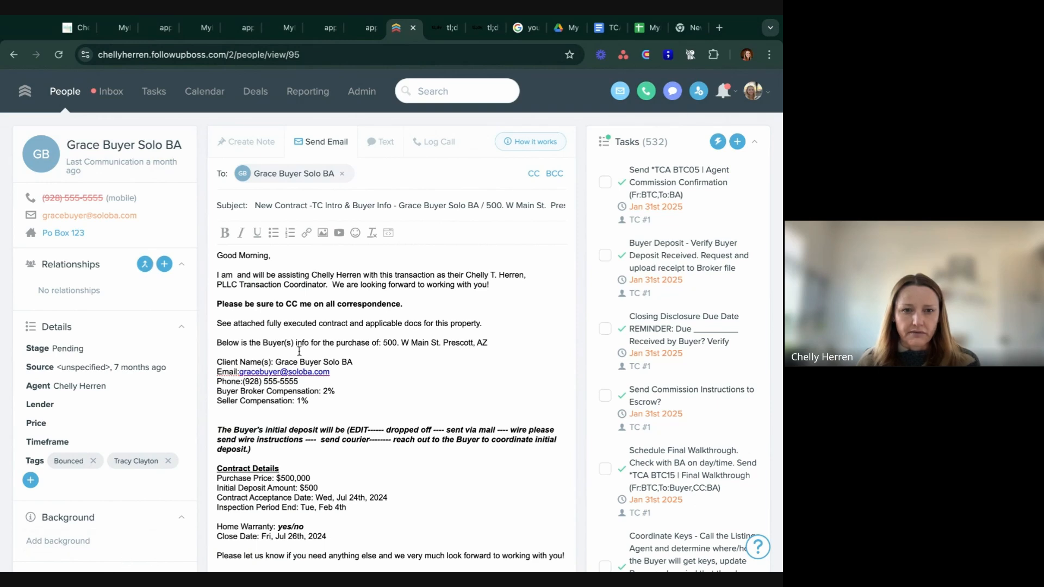
# Replace the buyer with the test escrow officer contact as the email's recipient.
pyautogui.scroll(-6, 142, 475)
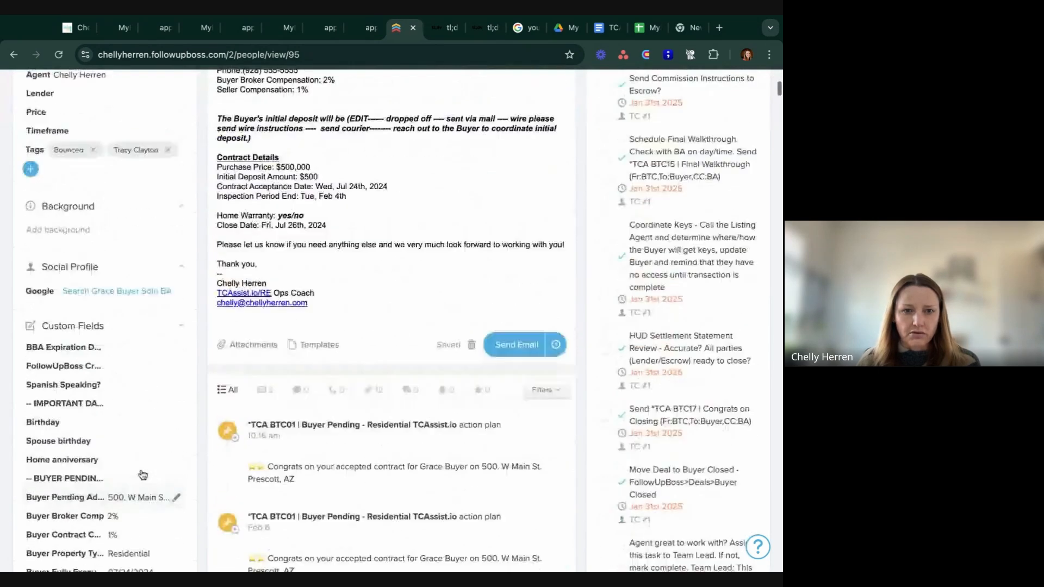
pyautogui.scroll(6, 142, 475)
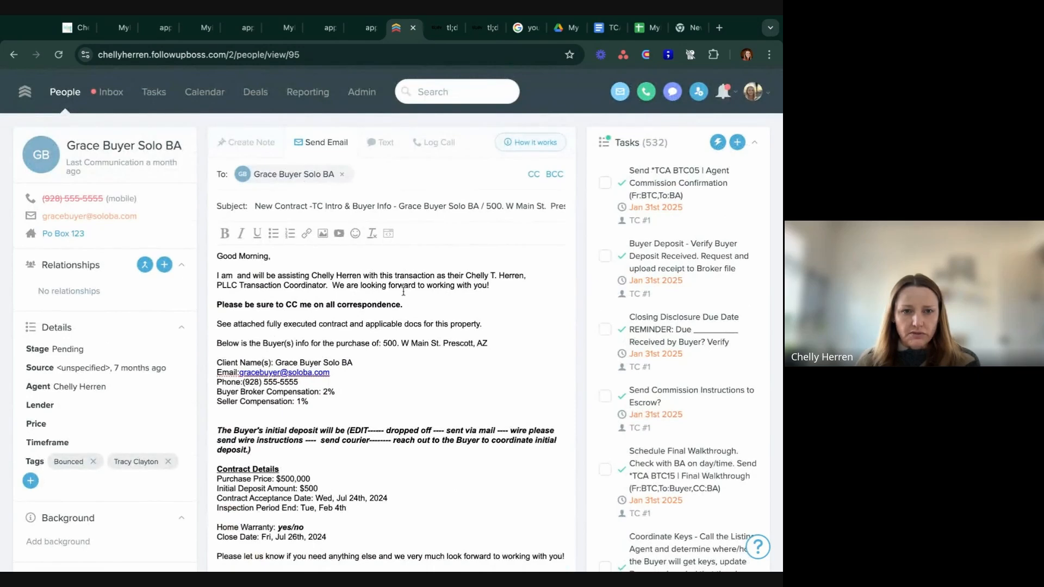
pyautogui.click(342, 175)
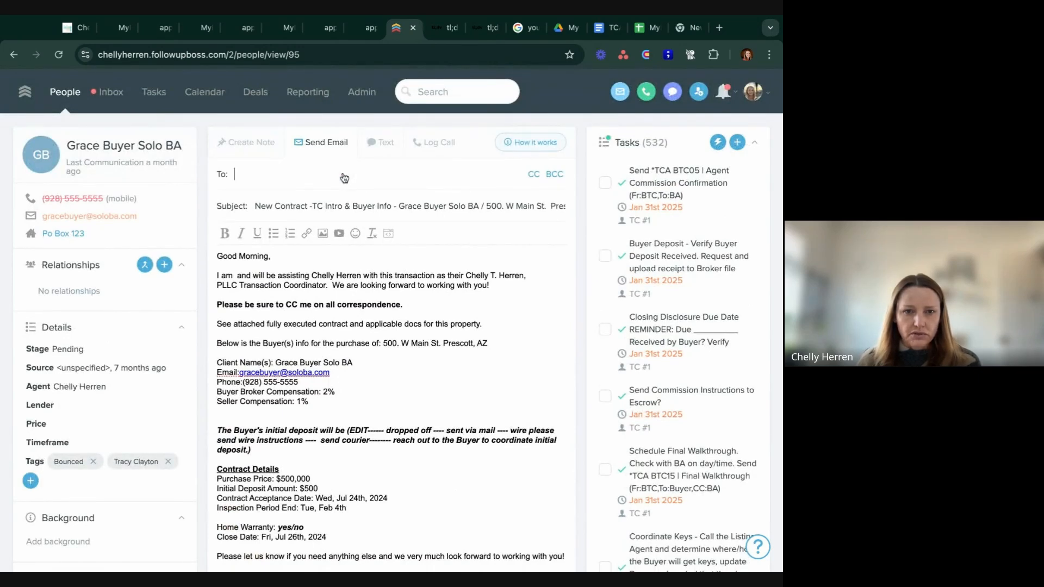
pyautogui.write('escwo')
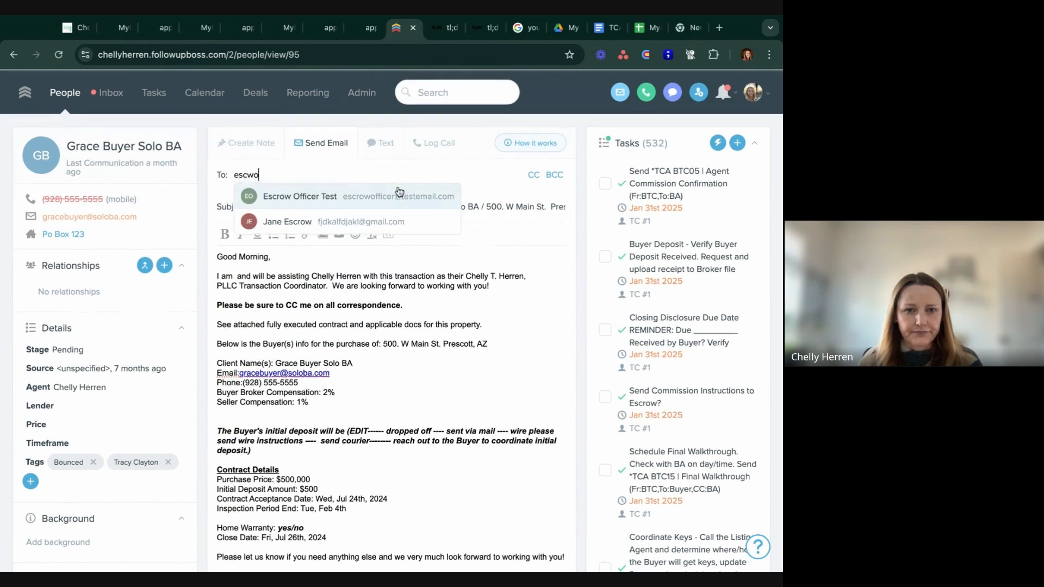
pyautogui.click(397, 191)
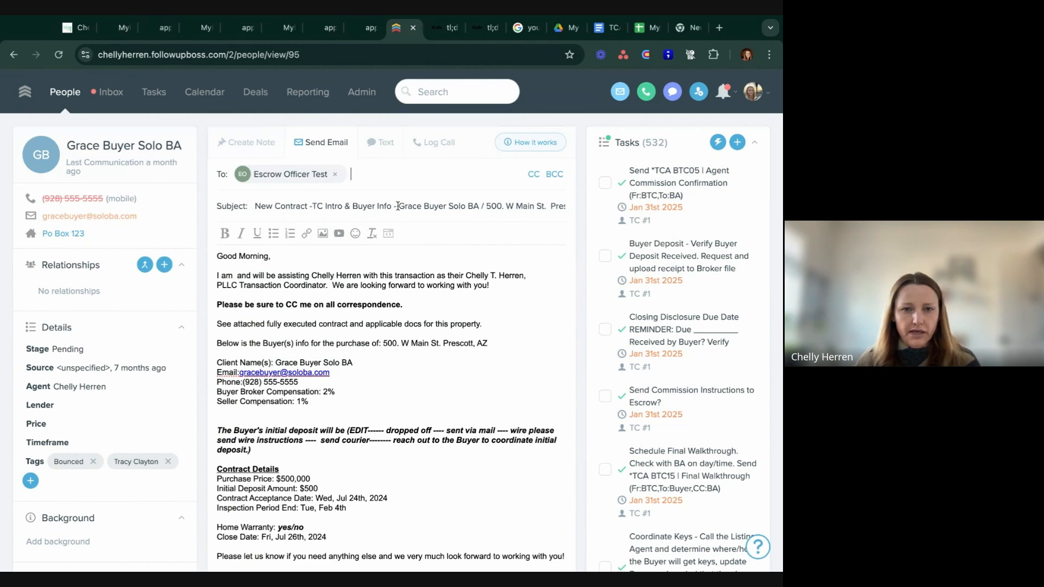
# Examine the email's merged property address, client contact info, compensation and contract details, and the initial deposit paragraph marked EDIT.
pyautogui.moveTo(398, 207); pyautogui.dragTo(565, 206)
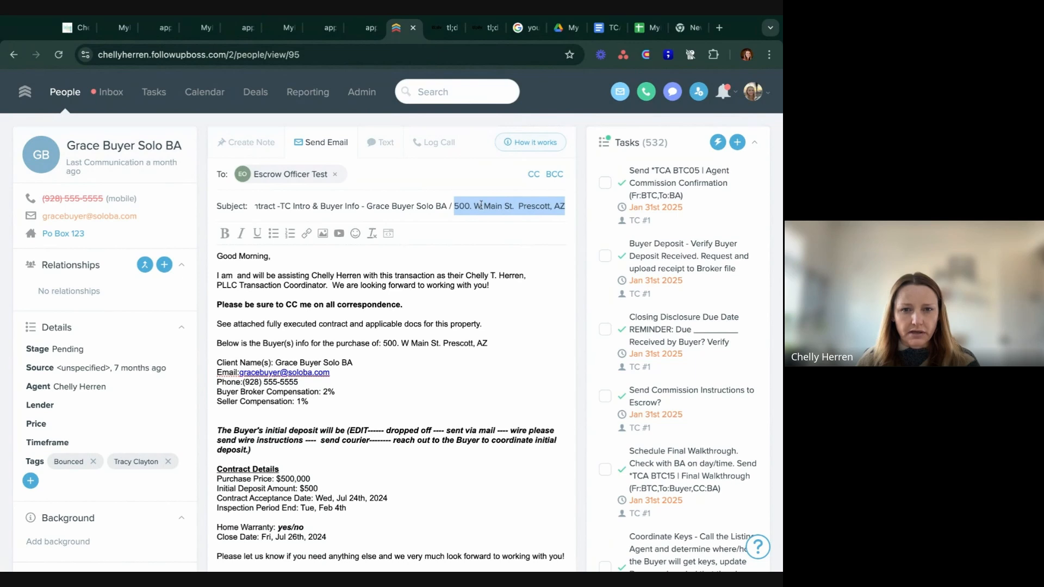
pyautogui.scroll(-1, 421, 366)
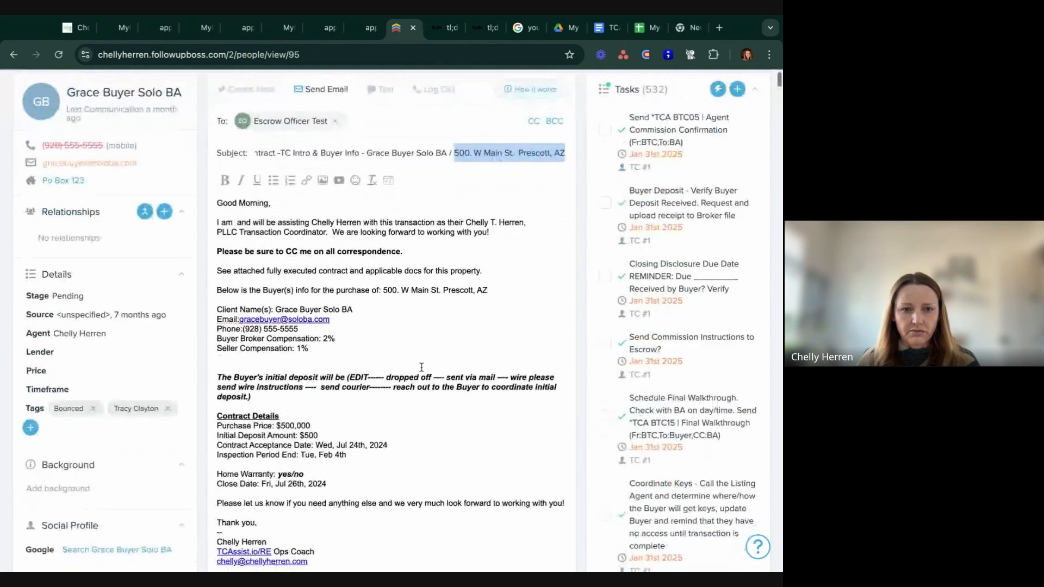
pyautogui.scroll(-1, 428, 366)
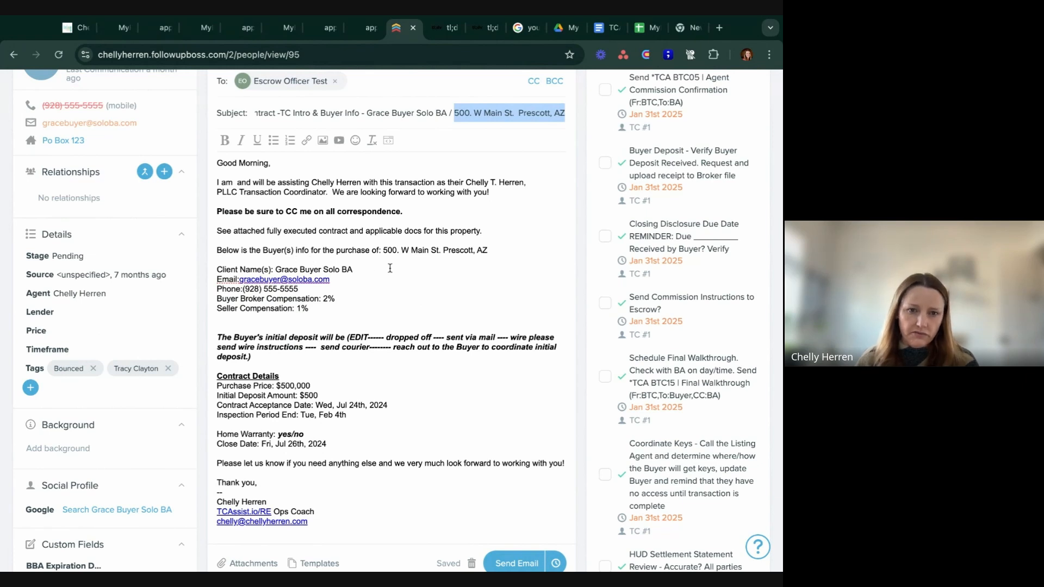
pyautogui.moveTo(388, 251); pyautogui.dragTo(510, 251)
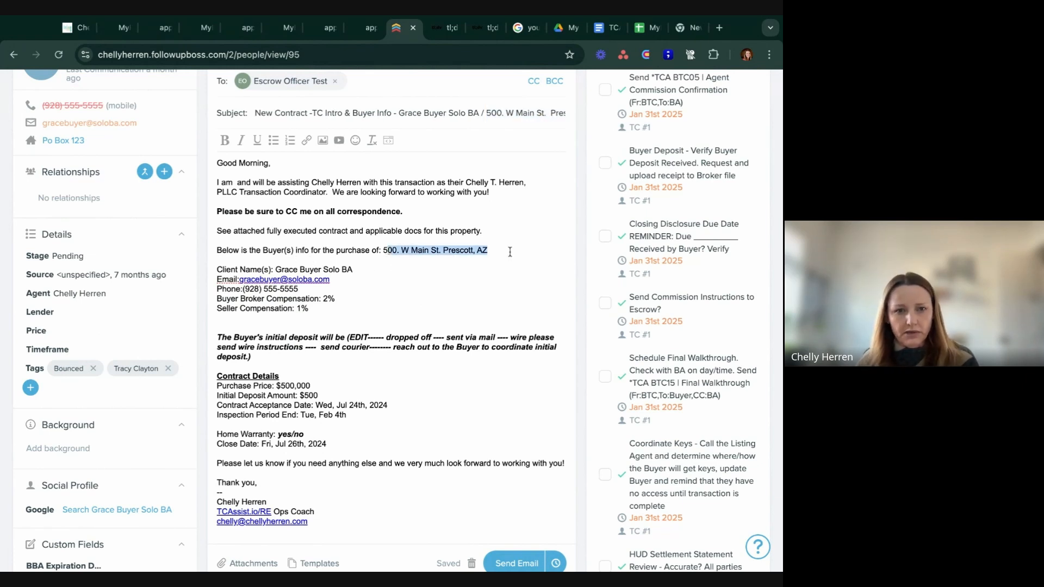
pyautogui.tripleClick(219, 269)
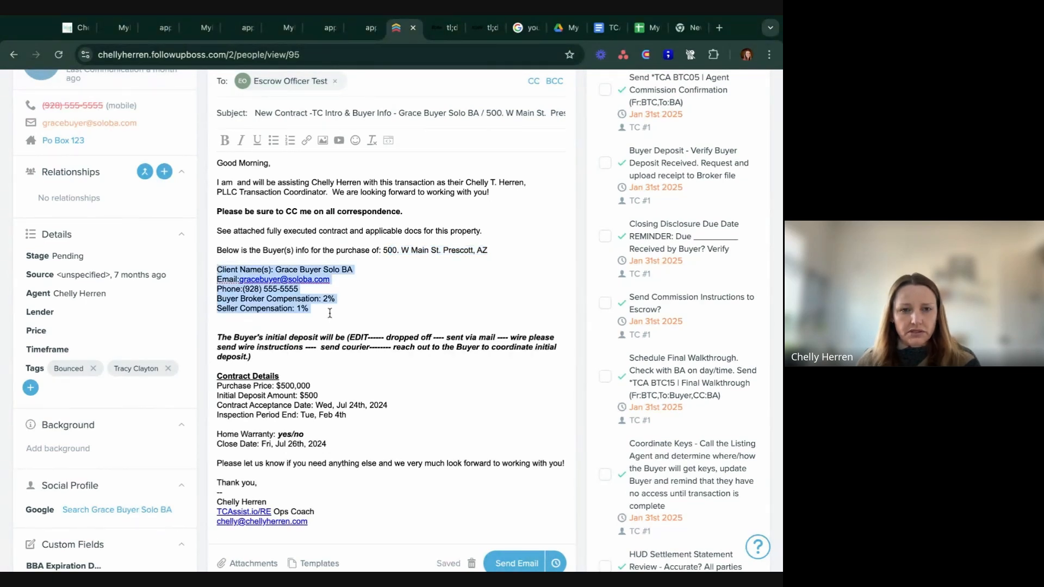
pyautogui.moveTo(217, 269); pyautogui.dragTo(314, 291)
pyautogui.scroll(2, 140, 154)
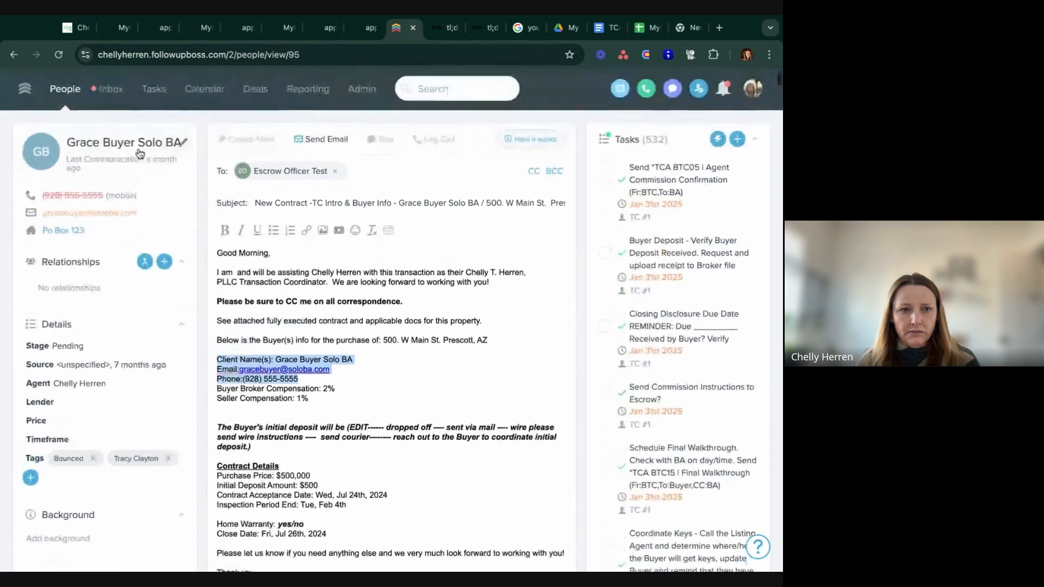
pyautogui.click(380, 384)
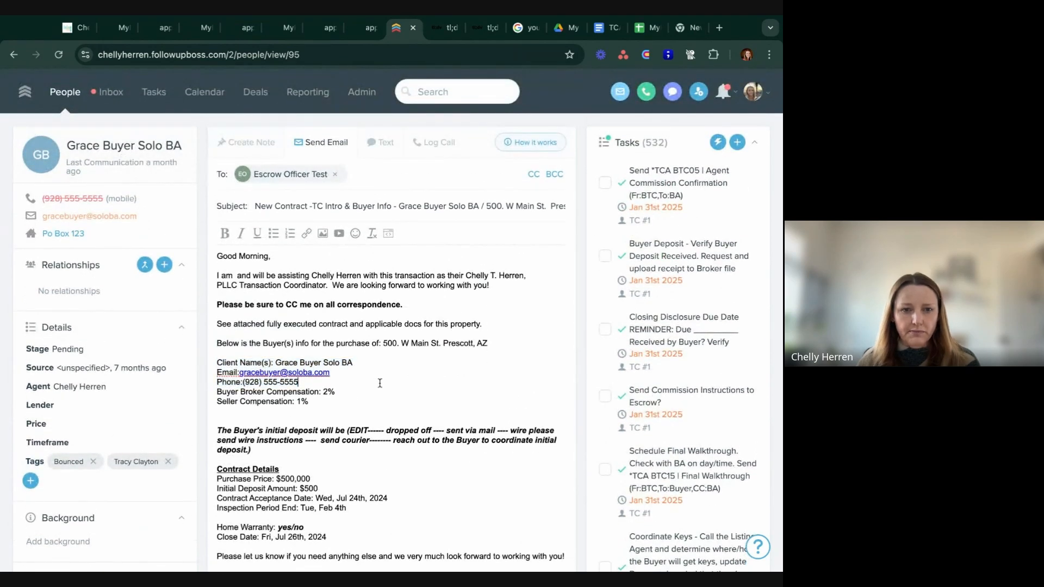
pyautogui.scroll(-2, 380, 383)
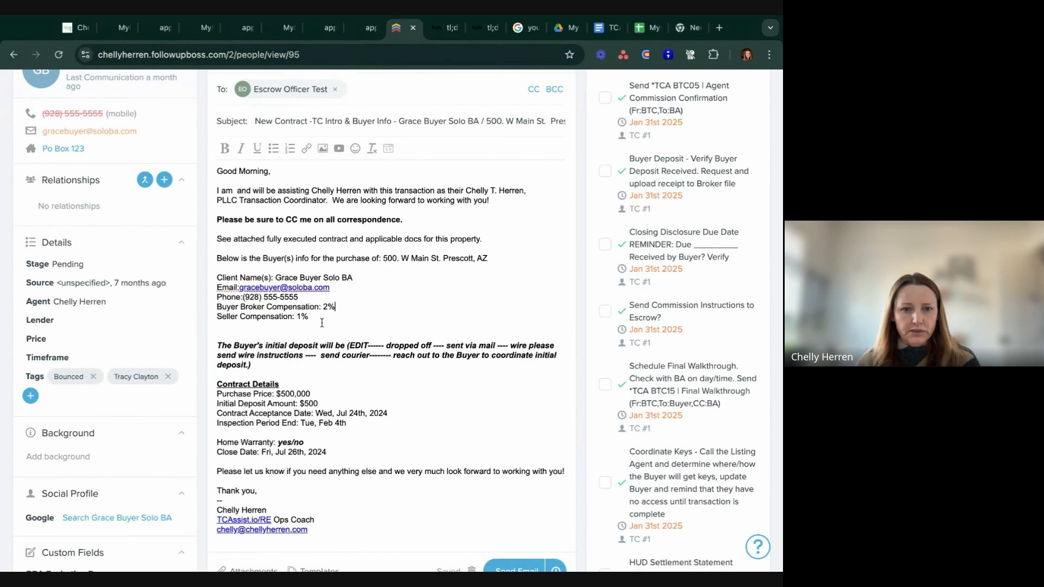
pyautogui.scroll(-2, 367, 384)
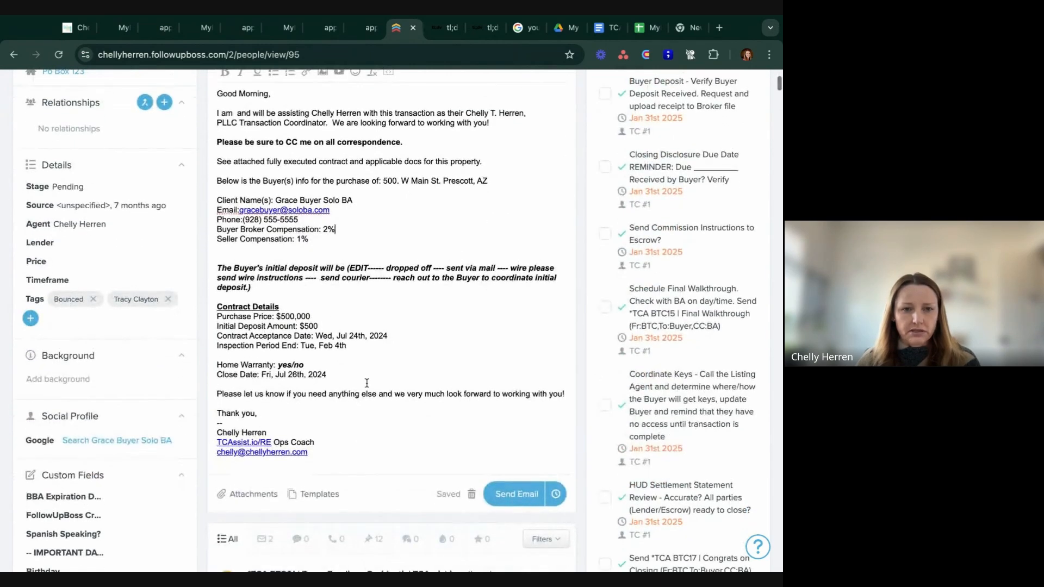
pyautogui.tripleClick(261, 289)
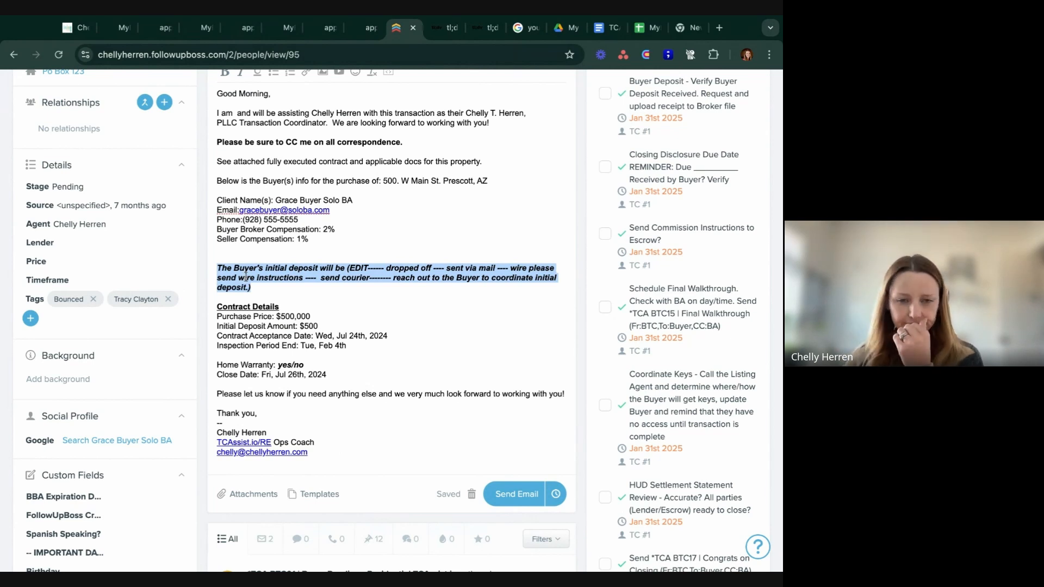
# Compare the email's Contract Details section with the buyer pending values in the contact's custom fields.
pyautogui.click(782, 446)
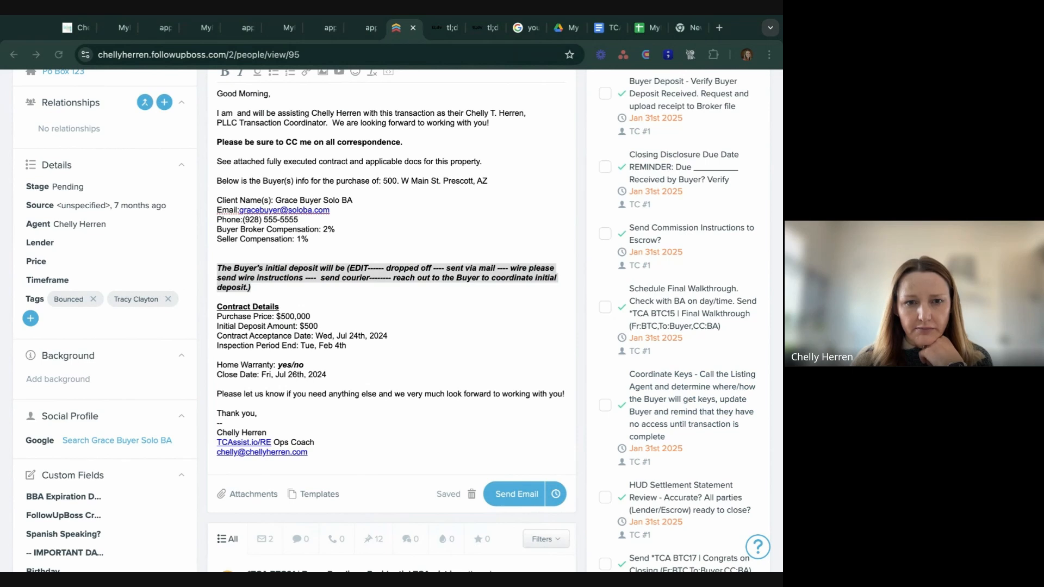
pyautogui.click(384, 317)
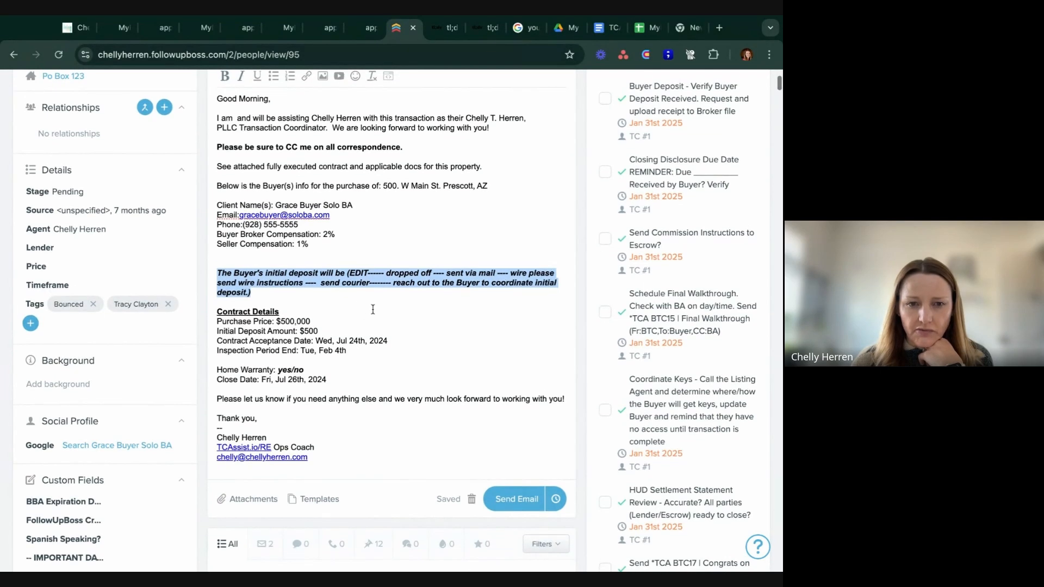
pyautogui.scroll(-1, 372, 309)
pyautogui.scroll(-1, 373, 309)
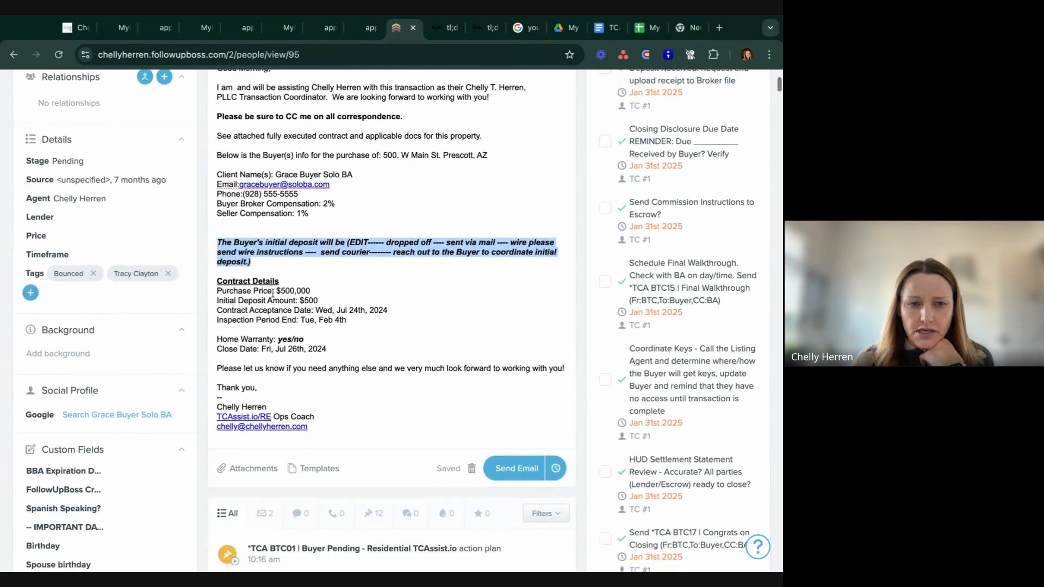
pyautogui.click(237, 291)
pyautogui.tripleClick(218, 281)
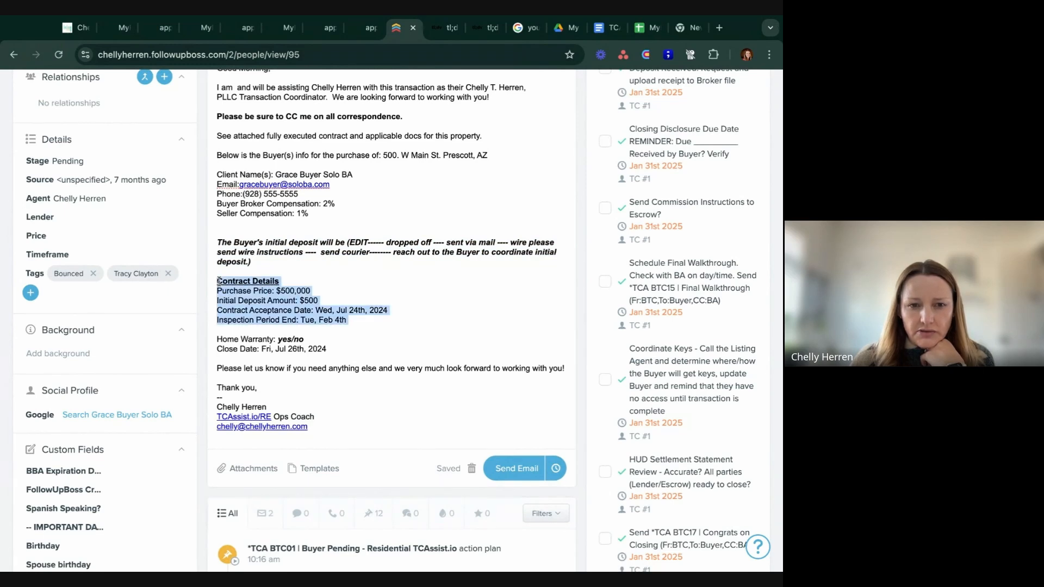
pyautogui.scroll(-2, 160, 518)
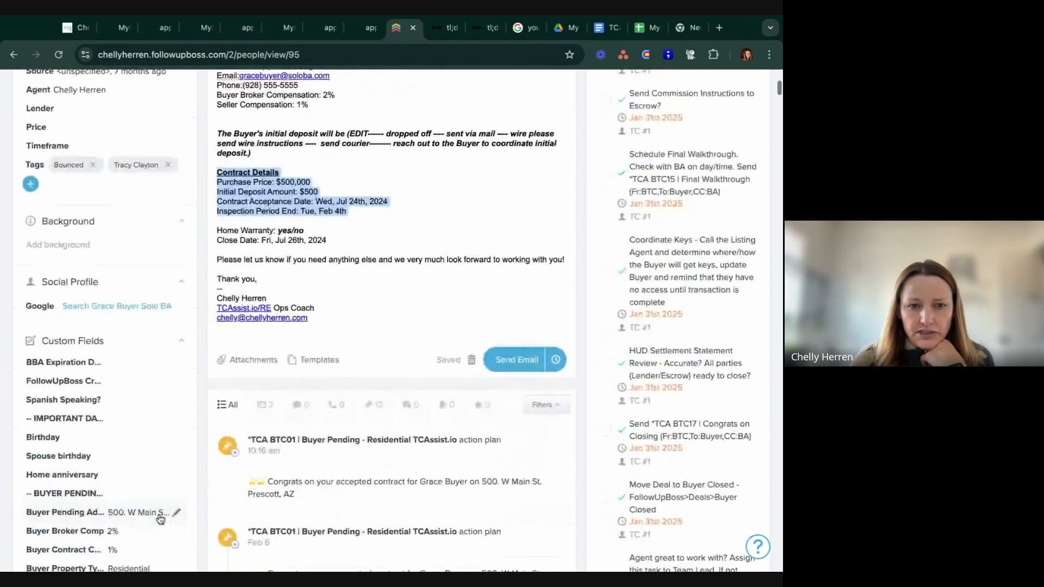
pyautogui.click(367, 215)
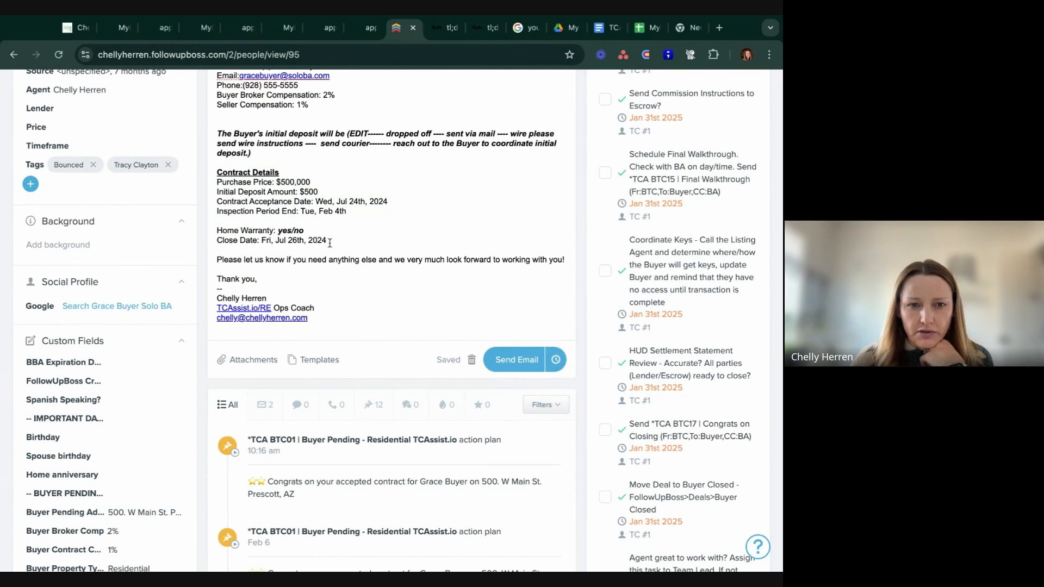
# Review the whole merged escrow intro email and the remaining closing tasks on the buyer's contact record.
pyautogui.scroll(3, 361, 266)
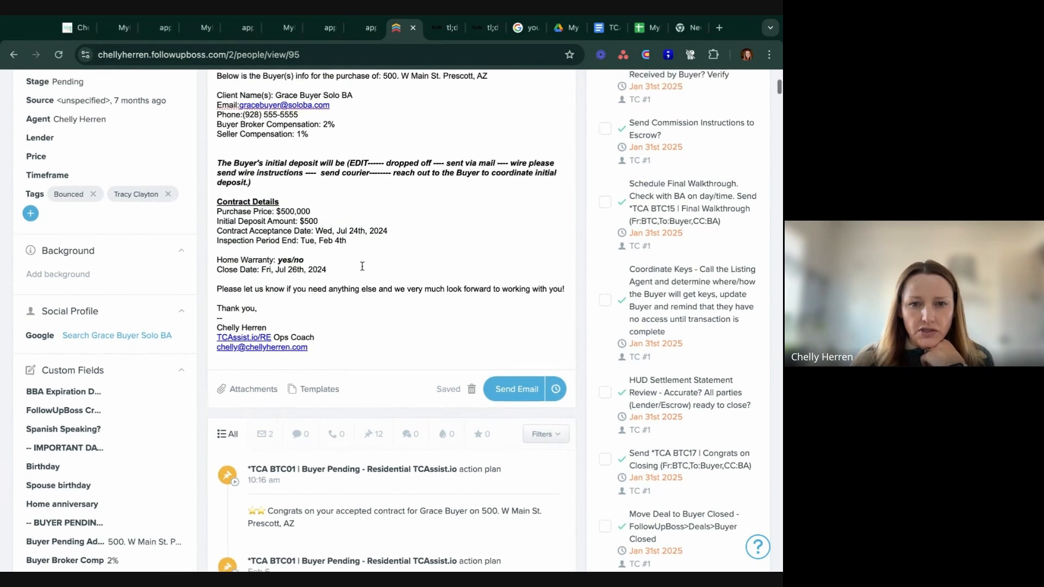
pyautogui.scroll(1, 362, 268)
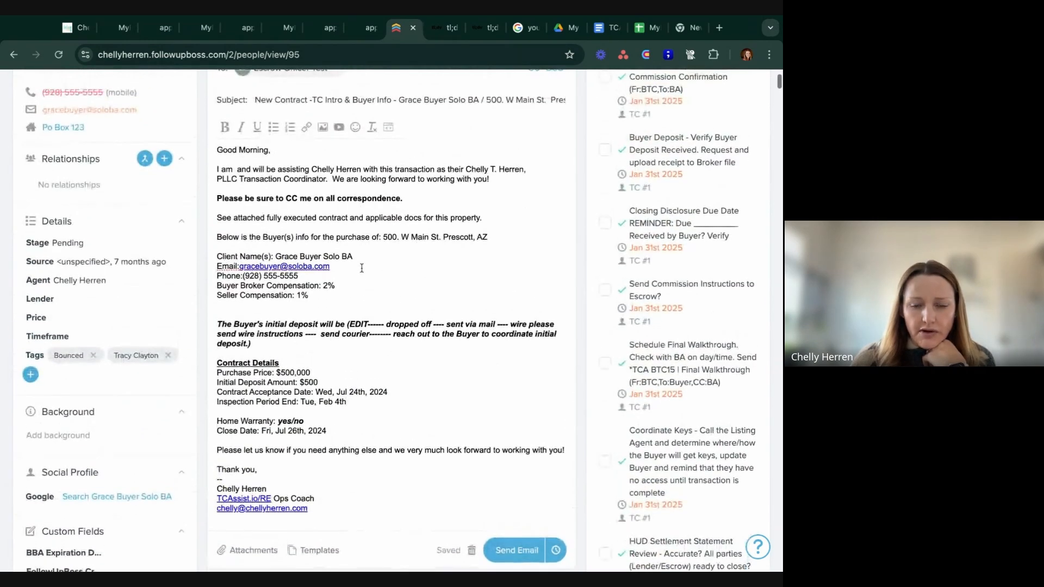
pyautogui.scroll(-1, 461, 357)
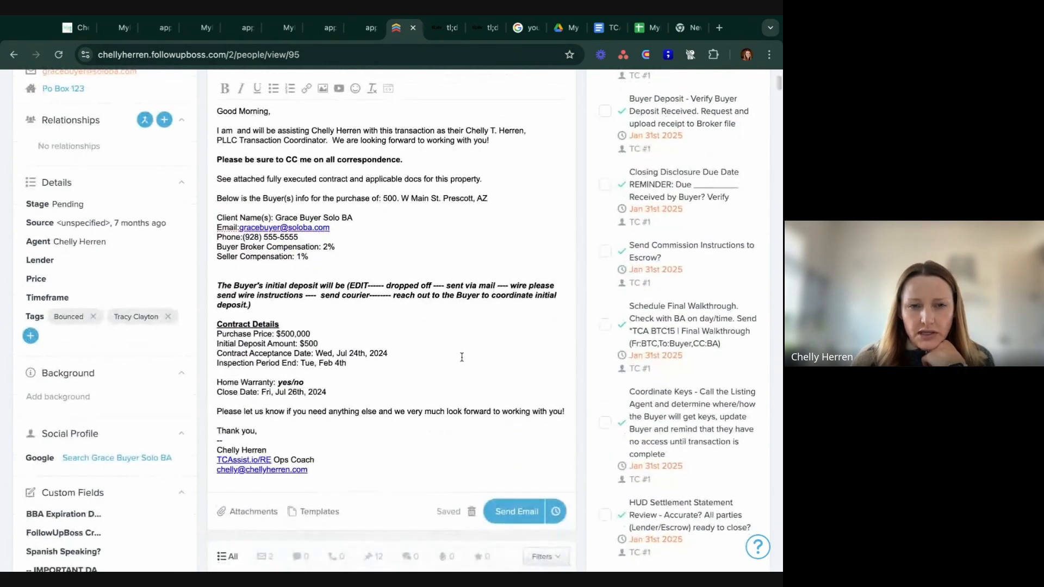
pyautogui.scroll(1, 349, 227)
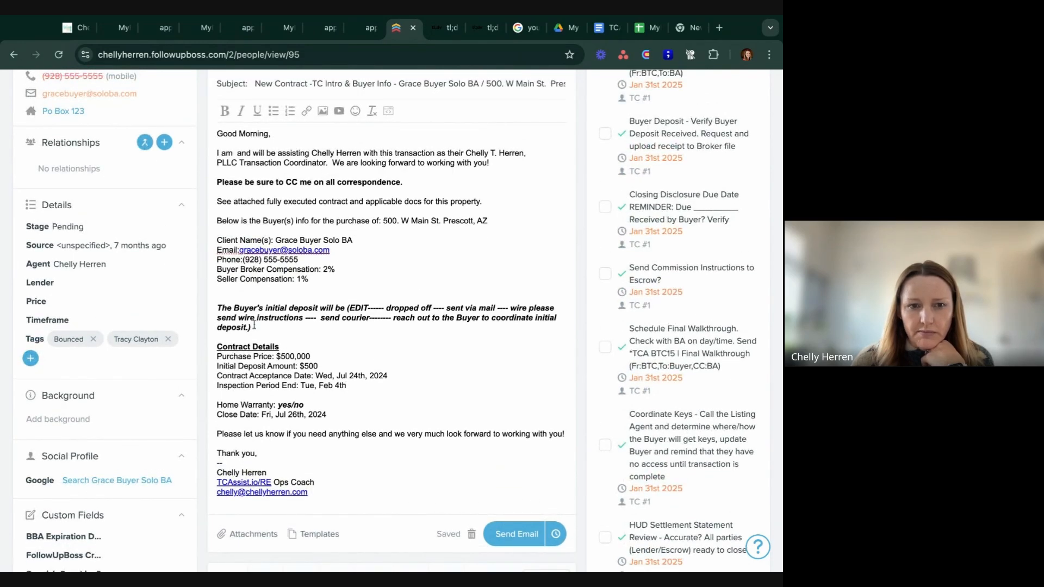
pyautogui.scroll(-1, 431, 347)
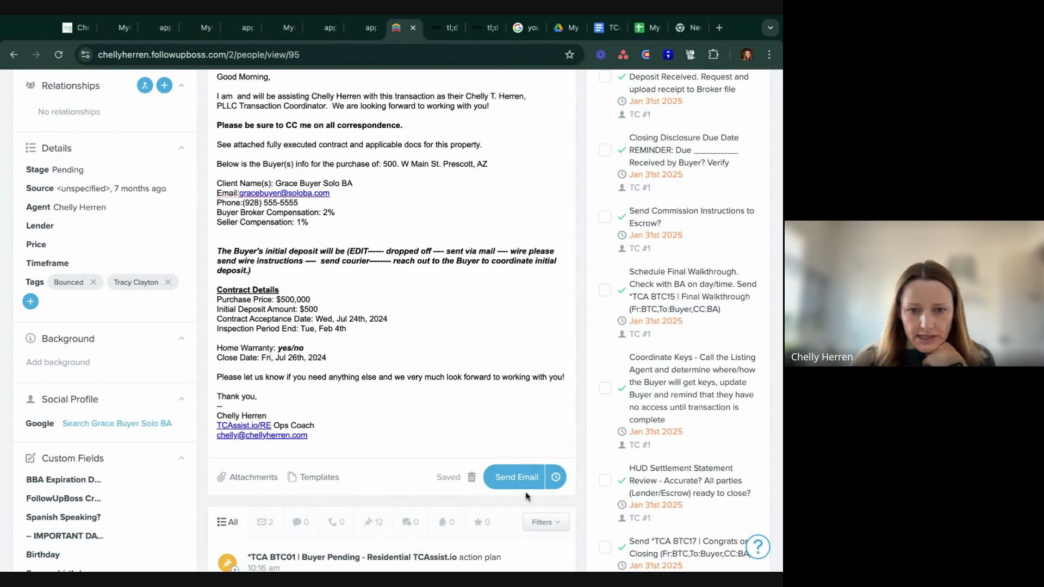
pyautogui.scroll(-2, 655, 459)
pyautogui.scroll(-3, 656, 459)
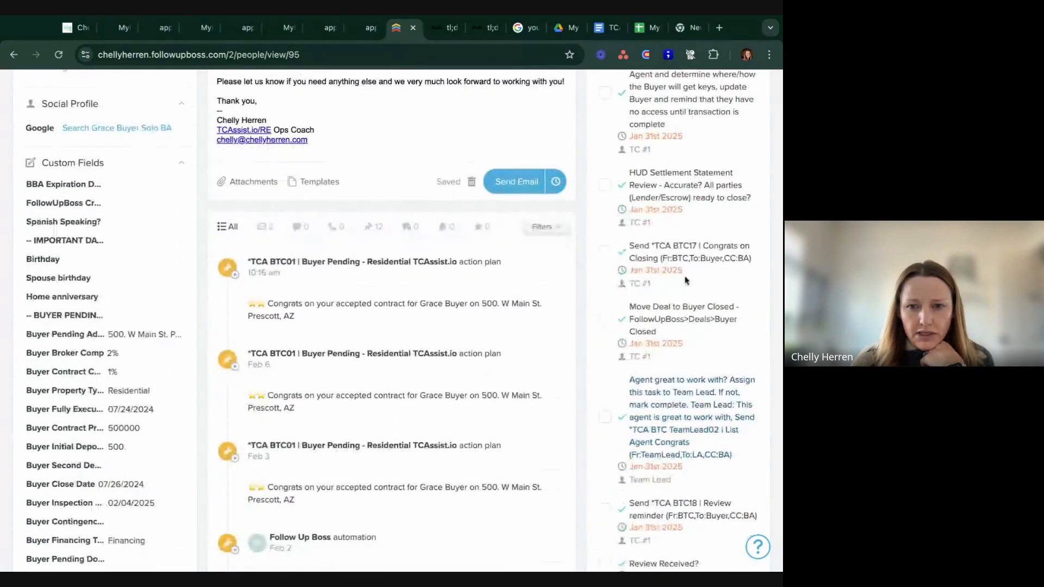
pyautogui.scroll(-3, 691, 289)
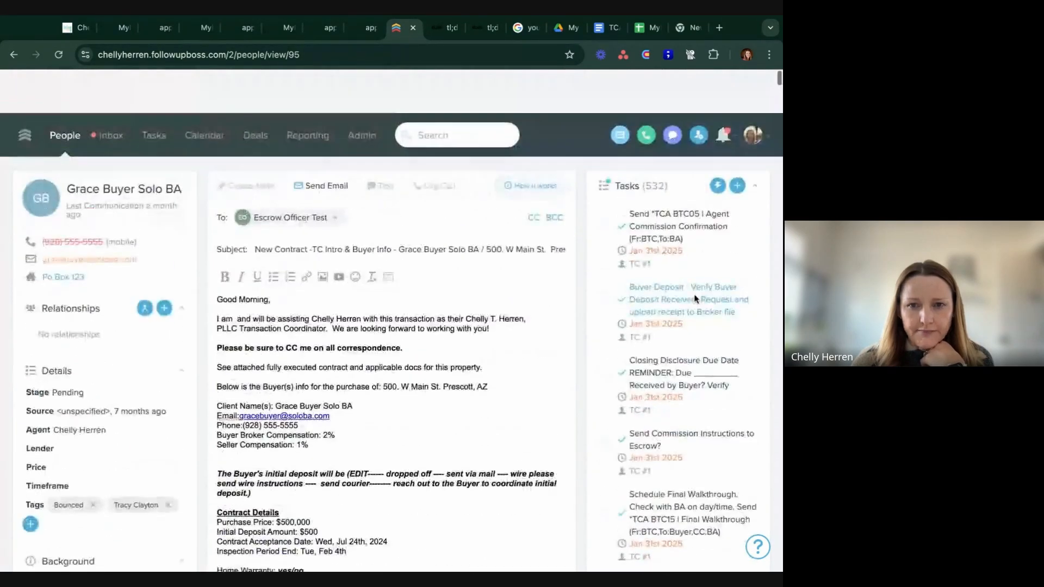
# Open the admin action plans and review the plans in the BA Buyer Pending and LA Seller Listed folders.
pyautogui.click(359, 87)
pyautogui.click(280, 130)
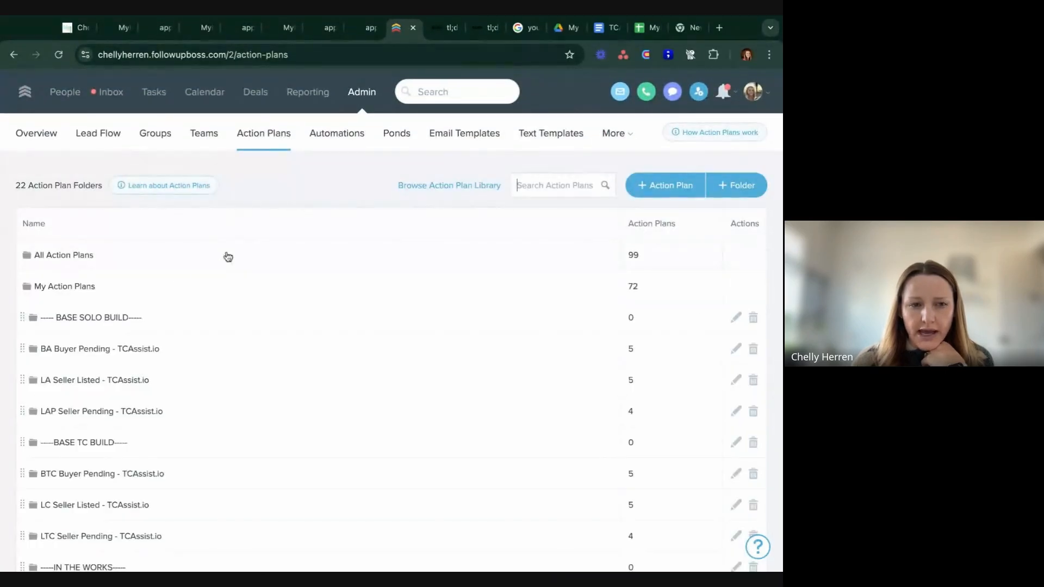
pyautogui.click(124, 353)
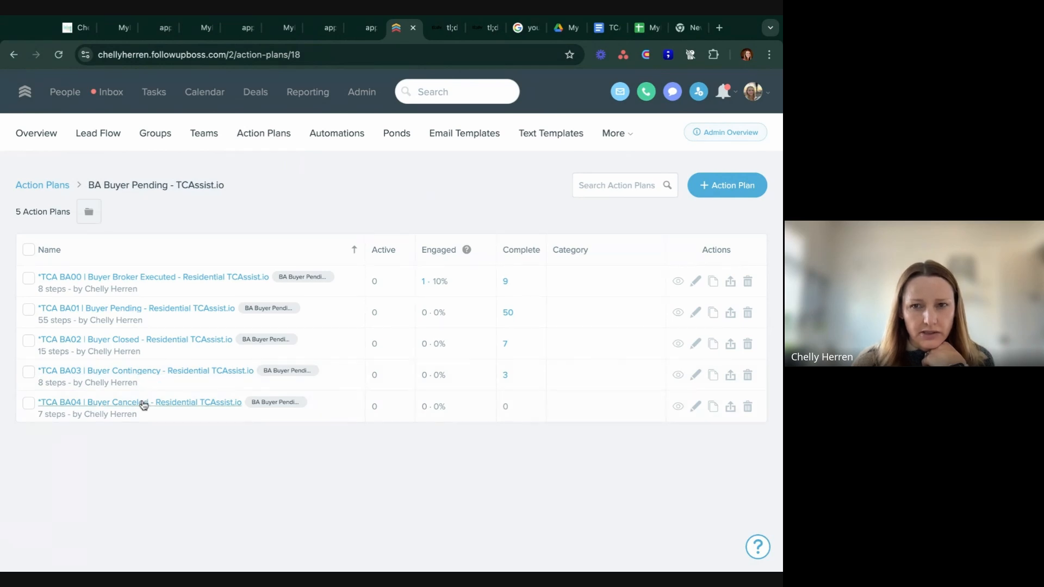
pyautogui.click(16, 54)
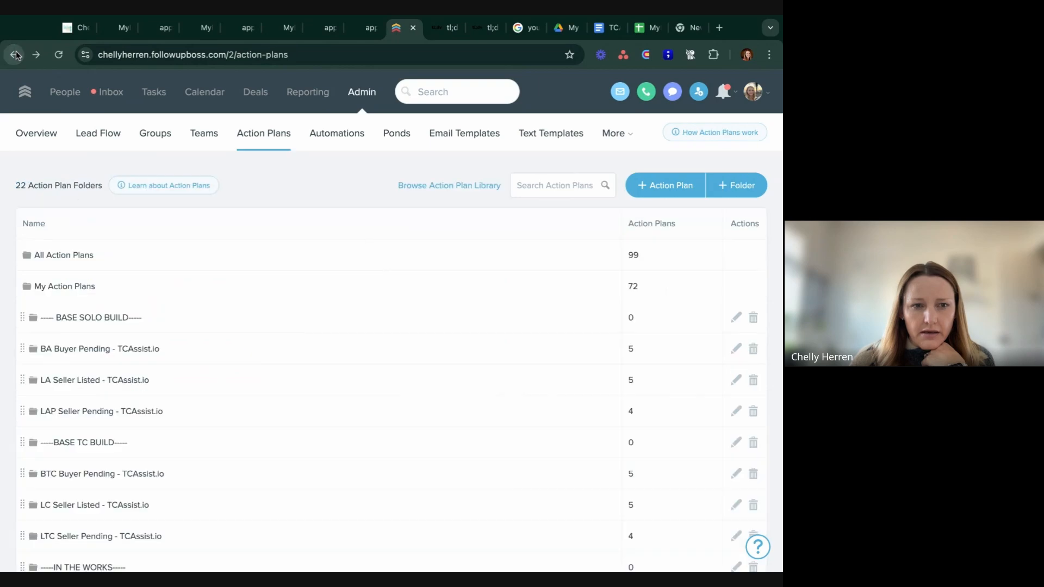
pyautogui.click(124, 384)
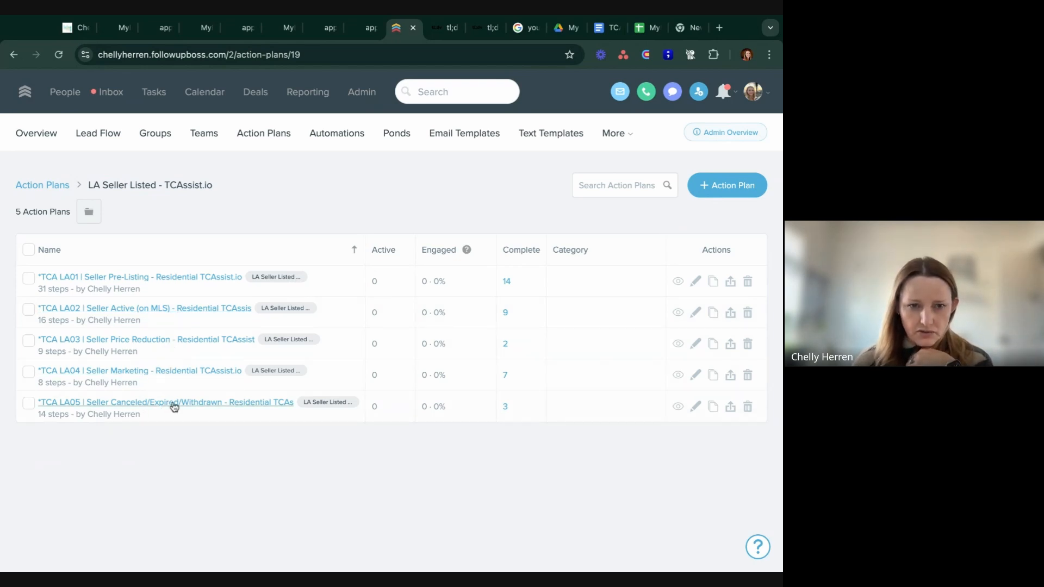
pyautogui.click(14, 55)
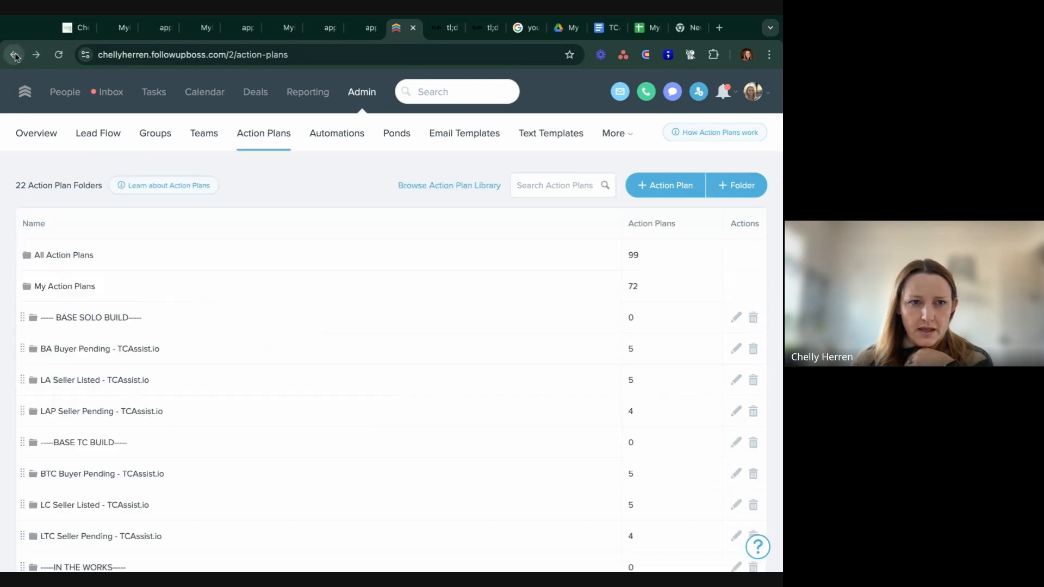
# Open the "*TCA LAP01 | Seller Pending" action plan from the LAP Seller Pending folder and read through its opening tasks.
pyautogui.click(107, 411)
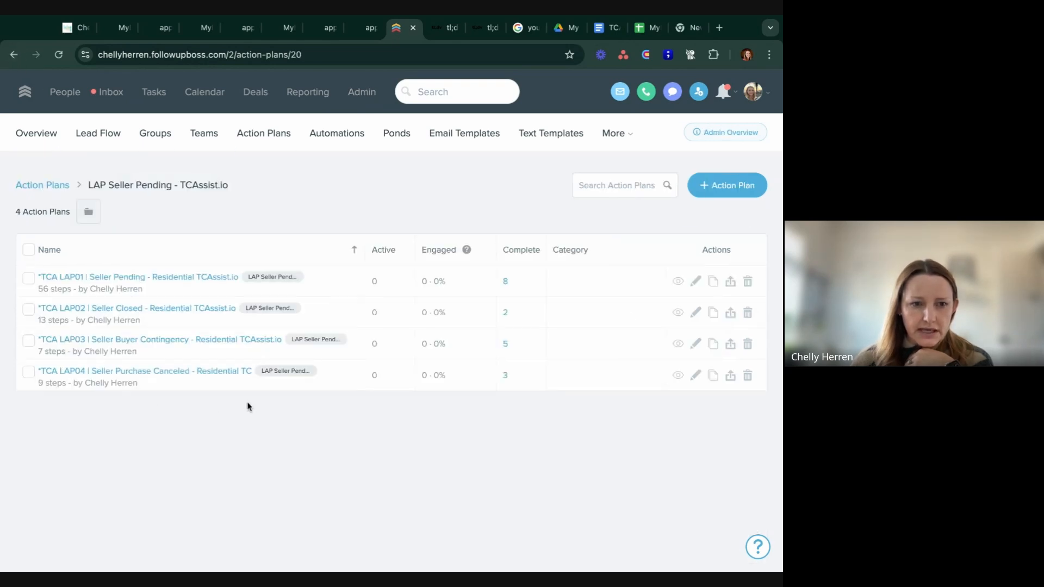
pyautogui.click(126, 281)
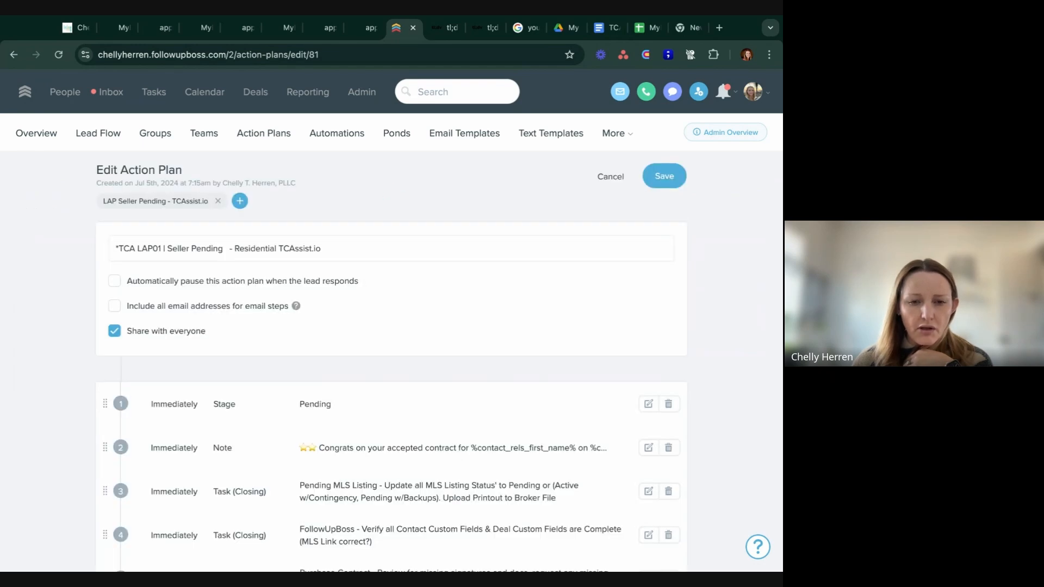
pyautogui.scroll(-3, 498, 459)
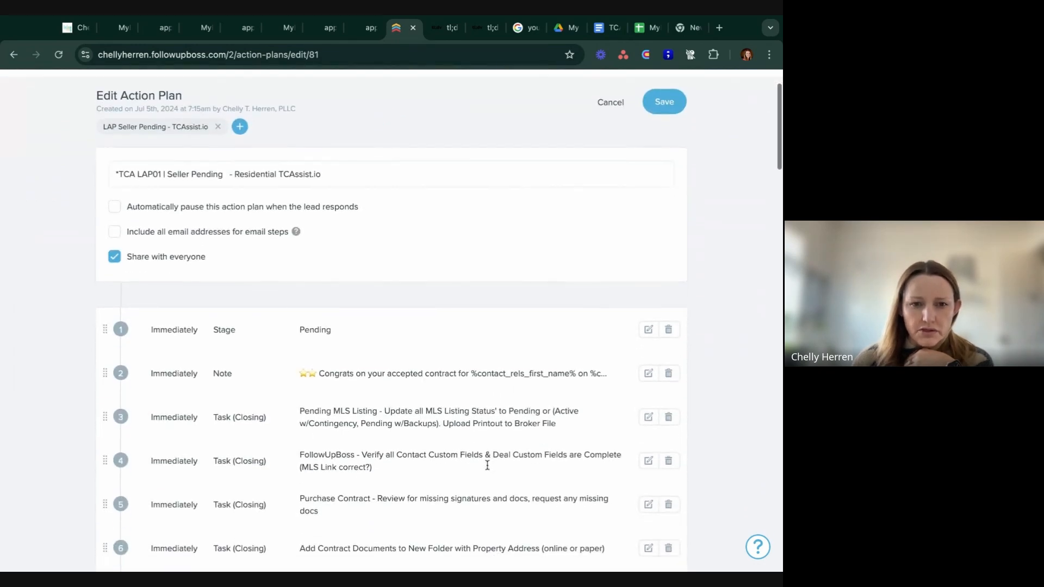
pyautogui.scroll(-1, 487, 472)
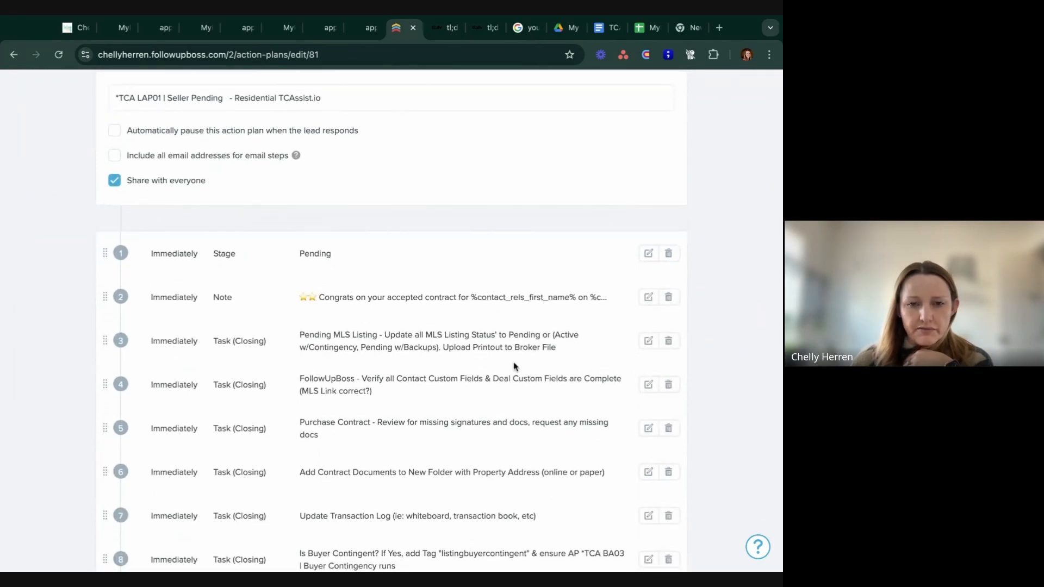
pyautogui.scroll(-1, 514, 366)
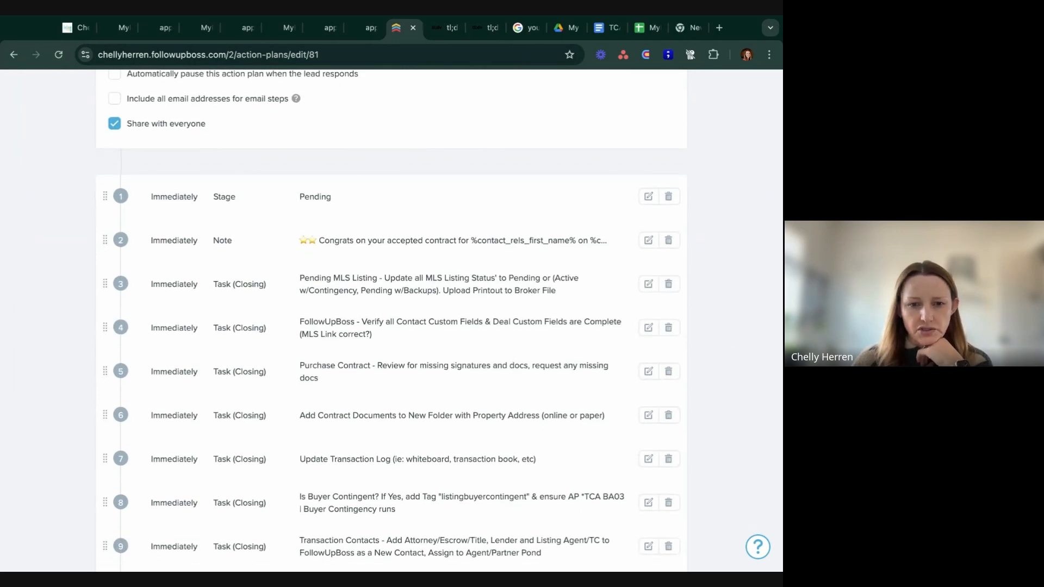
pyautogui.scroll(-1, 520, 400)
pyautogui.scroll(-1, 519, 407)
pyautogui.scroll(-2, 518, 407)
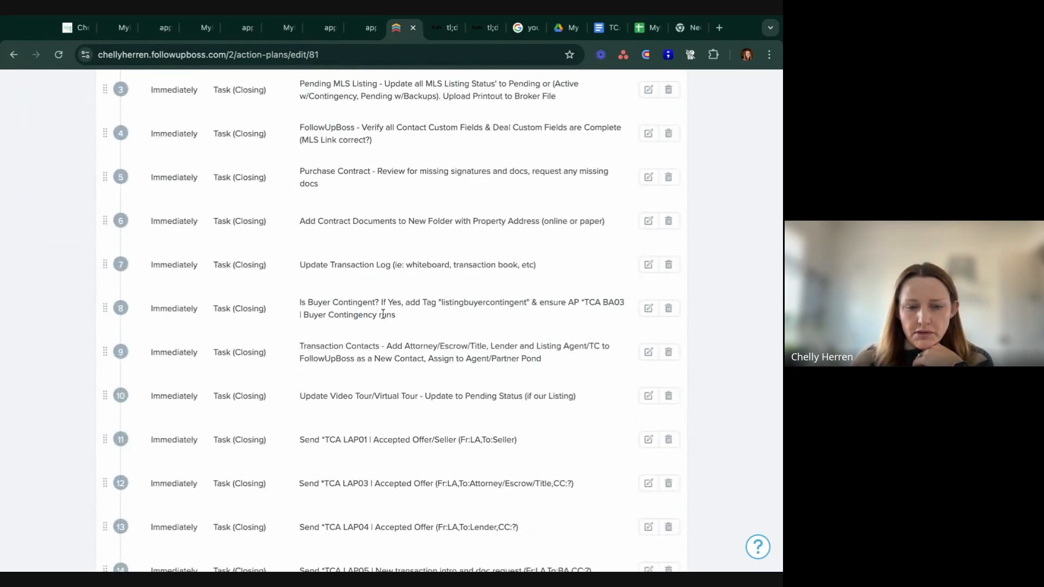
pyautogui.scroll(-1, 383, 314)
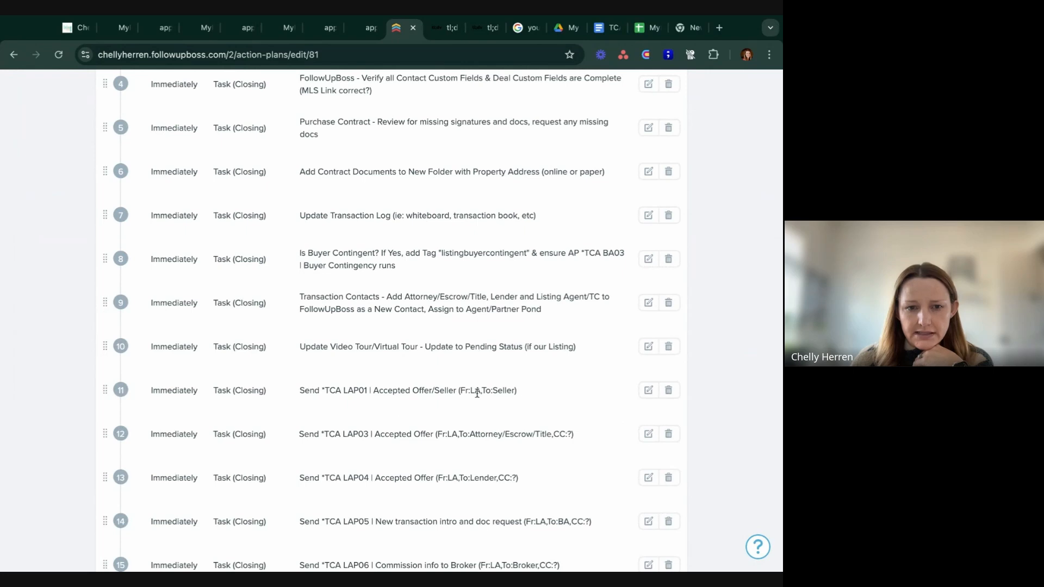
pyautogui.scroll(2, 554, 388)
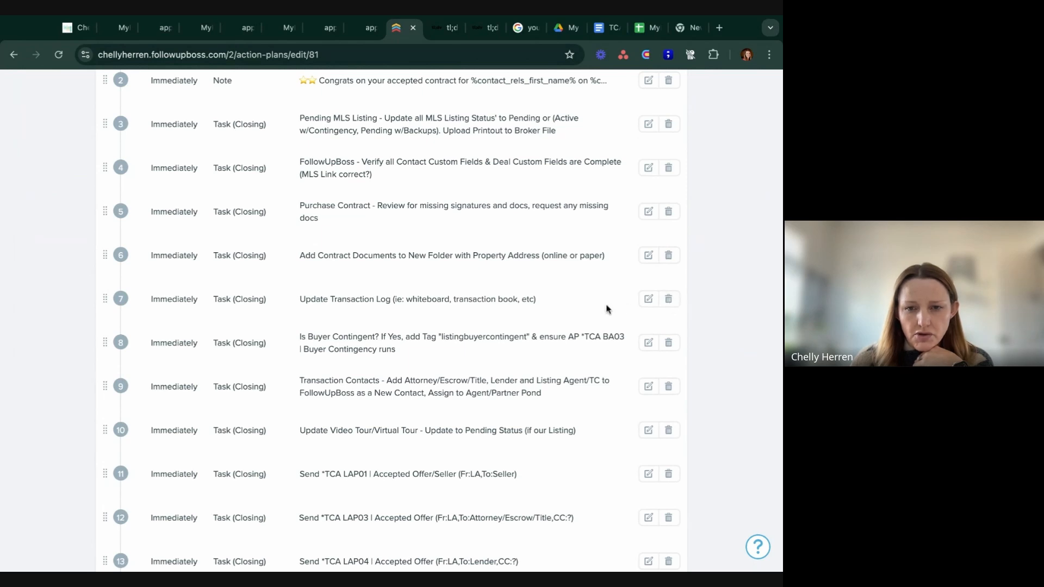
# Check the settings of the plan's Update Transaction Log task and return to the LAP Seller Pending folder.
pyautogui.click(646, 302)
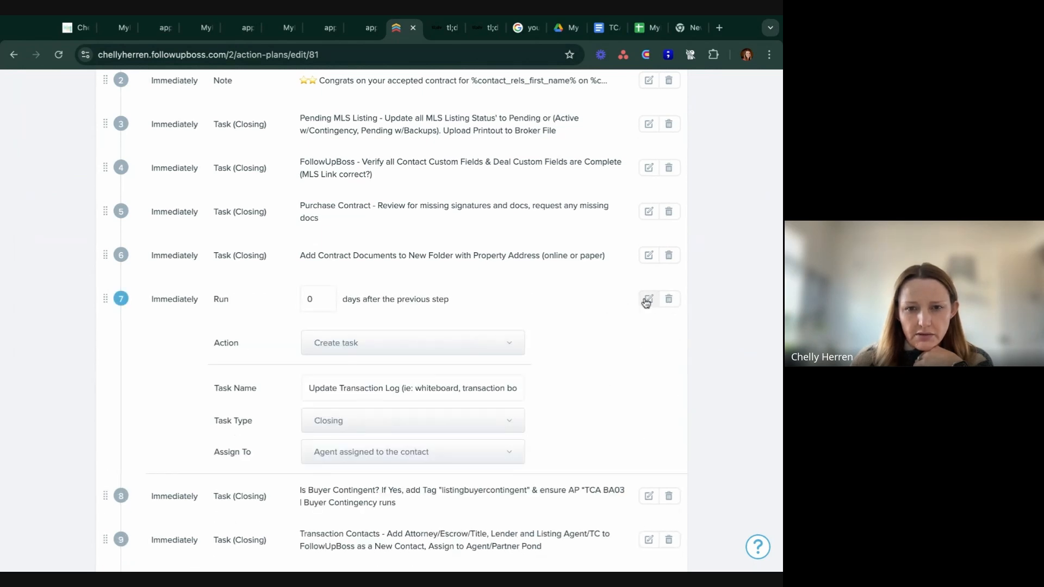
pyautogui.click(646, 302)
pyautogui.scroll(9, 495, 326)
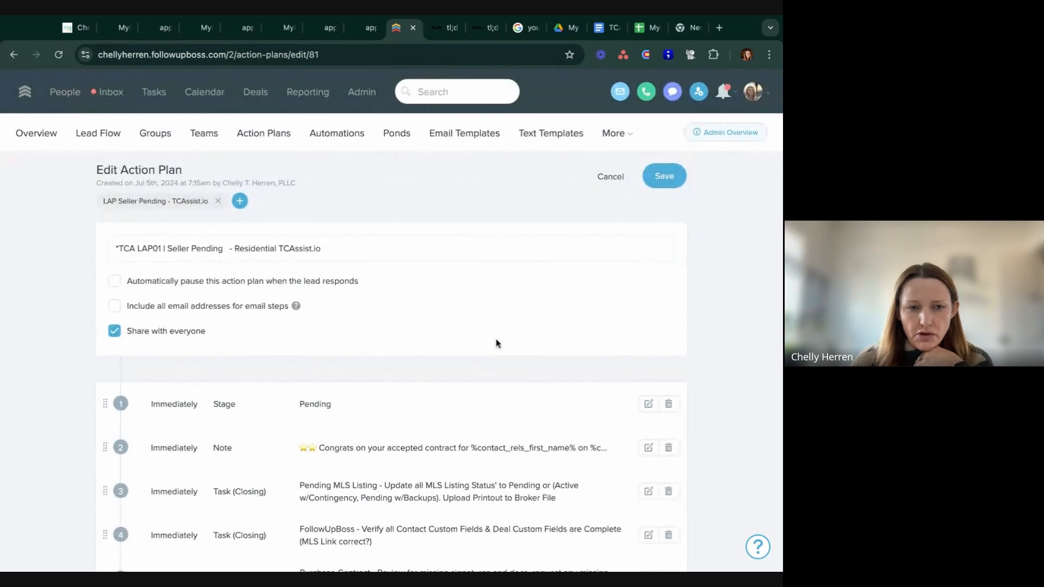
pyautogui.click(13, 54)
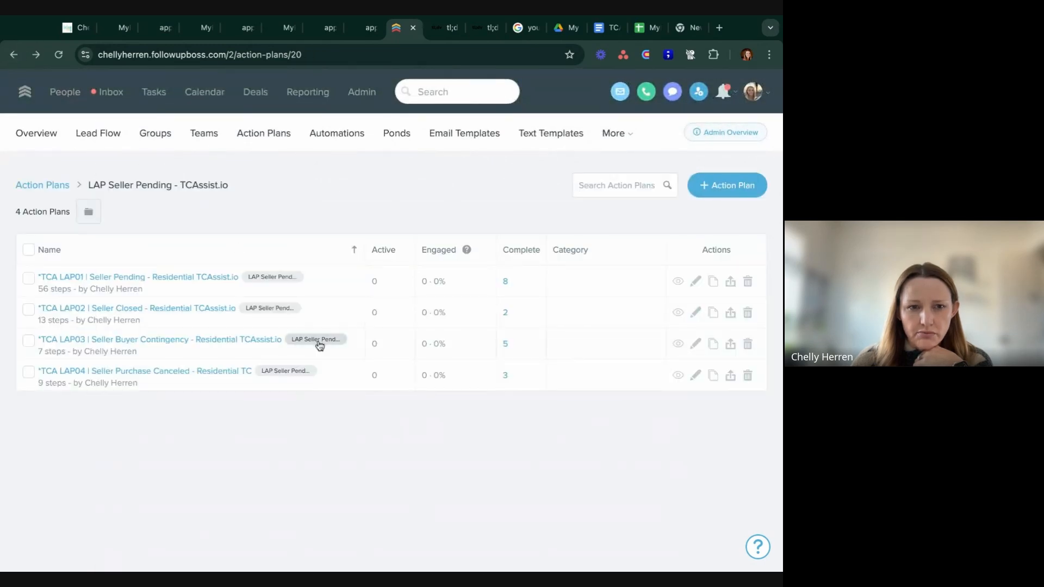
# Open the BA - Buyer Pending email templates folder and examine the "*TCA BA04P | Accepted Offer" lender template's merge fields.
pyautogui.click(488, 135)
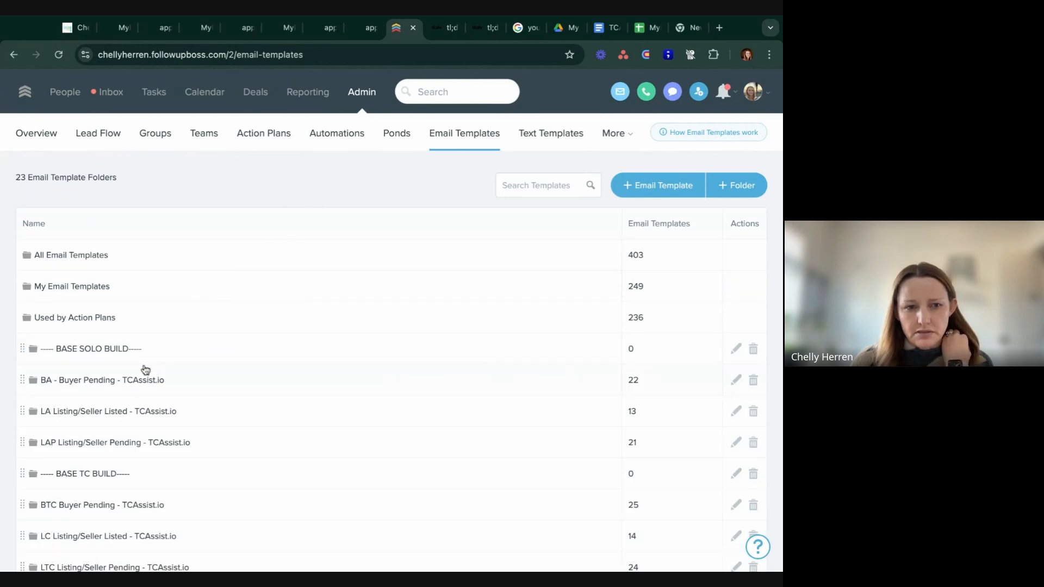
pyautogui.click(135, 385)
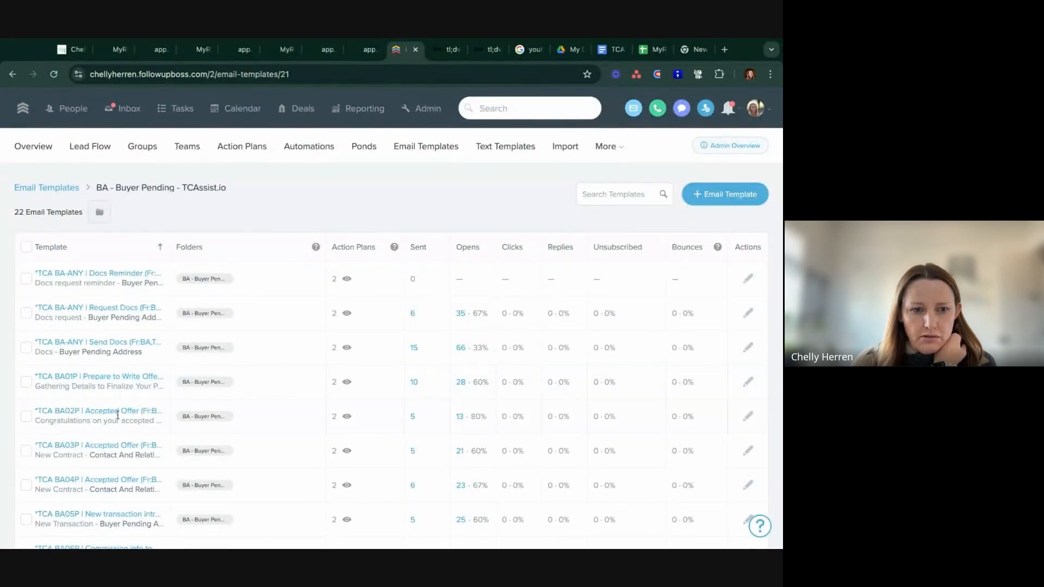
pyautogui.scroll(-1, 118, 443)
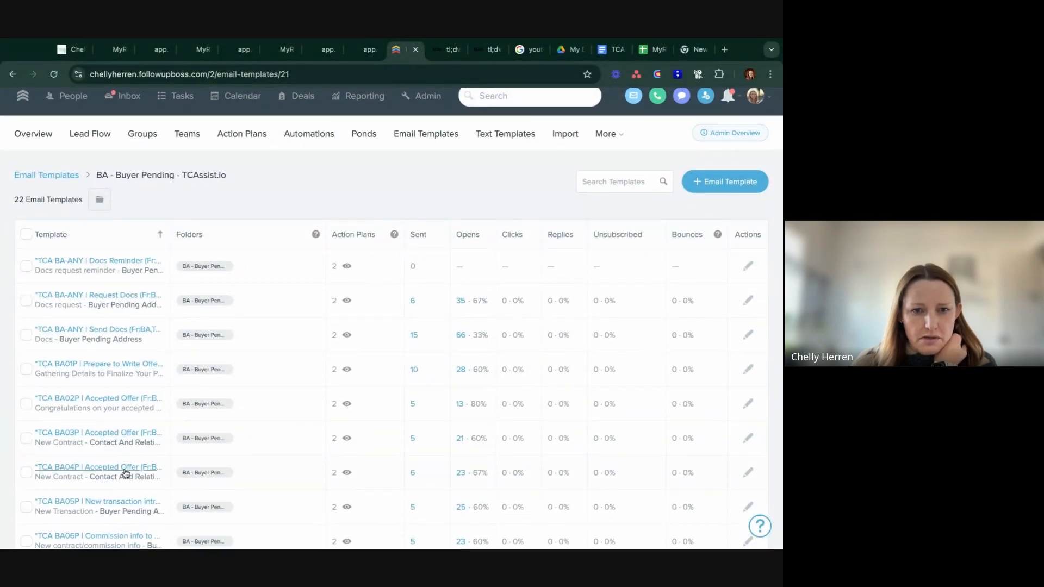
pyautogui.click(125, 471)
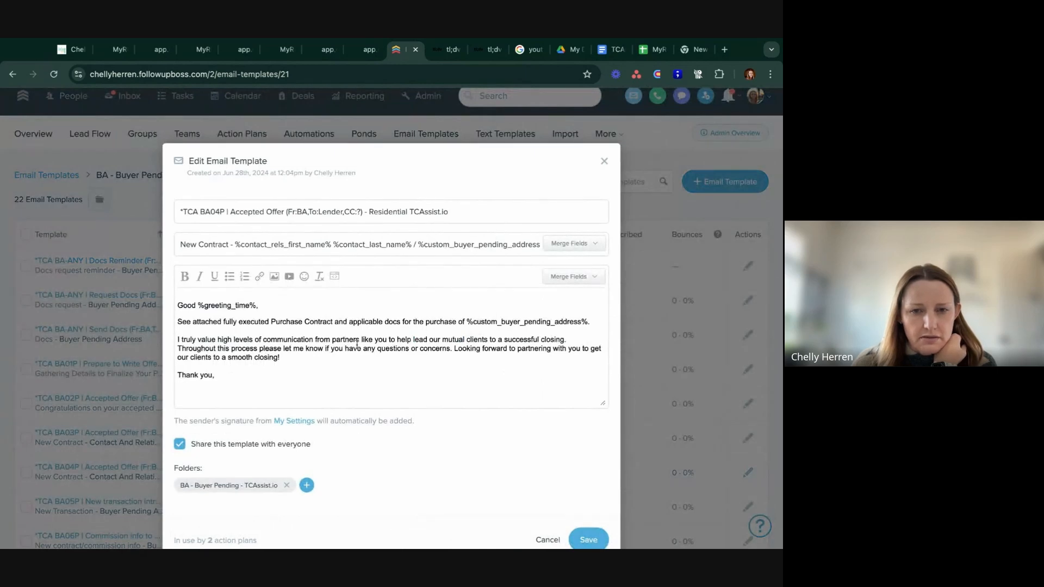
pyautogui.click(604, 162)
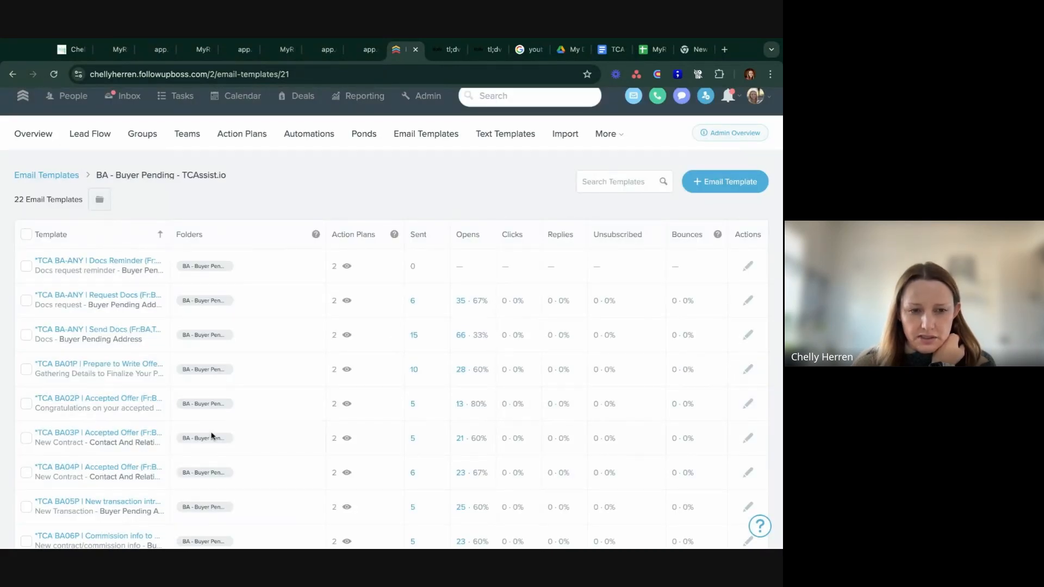
# Look through the rest of the BA - Buyer Pending email templates and return to the start of the list.
pyautogui.scroll(-3, 212, 437)
pyautogui.scroll(-2, 212, 436)
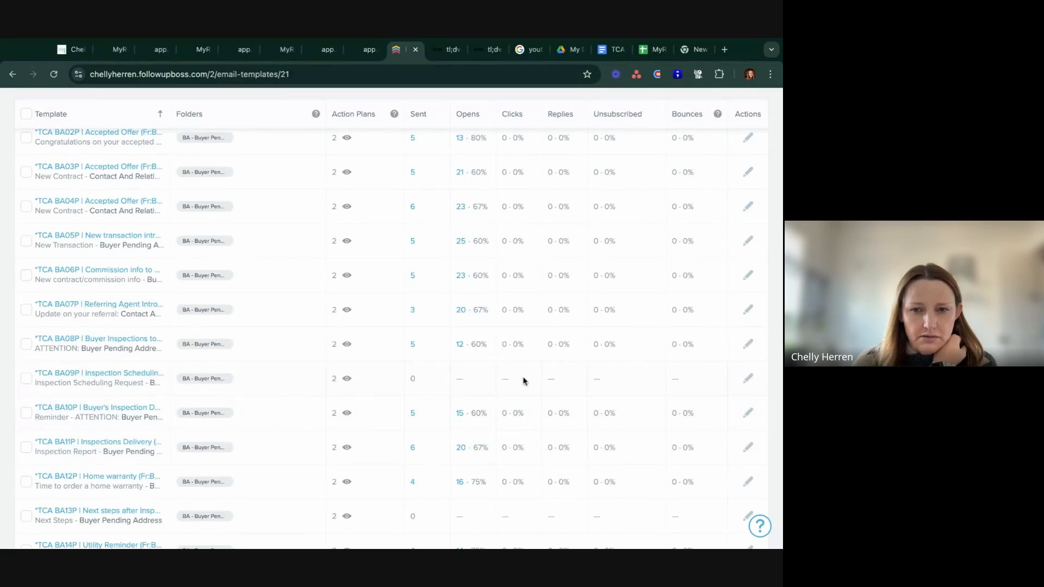
pyautogui.scroll(5, 524, 381)
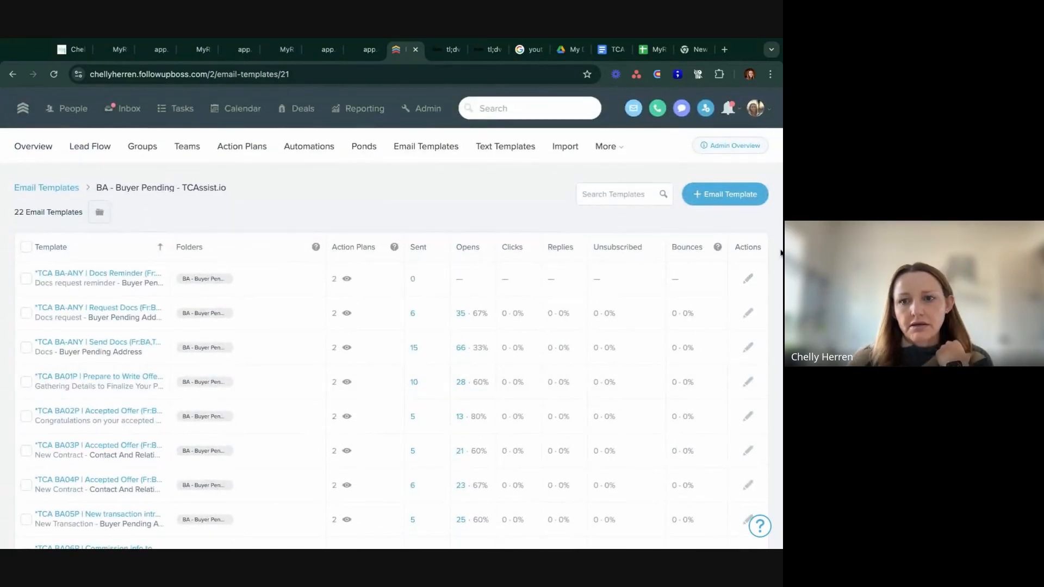